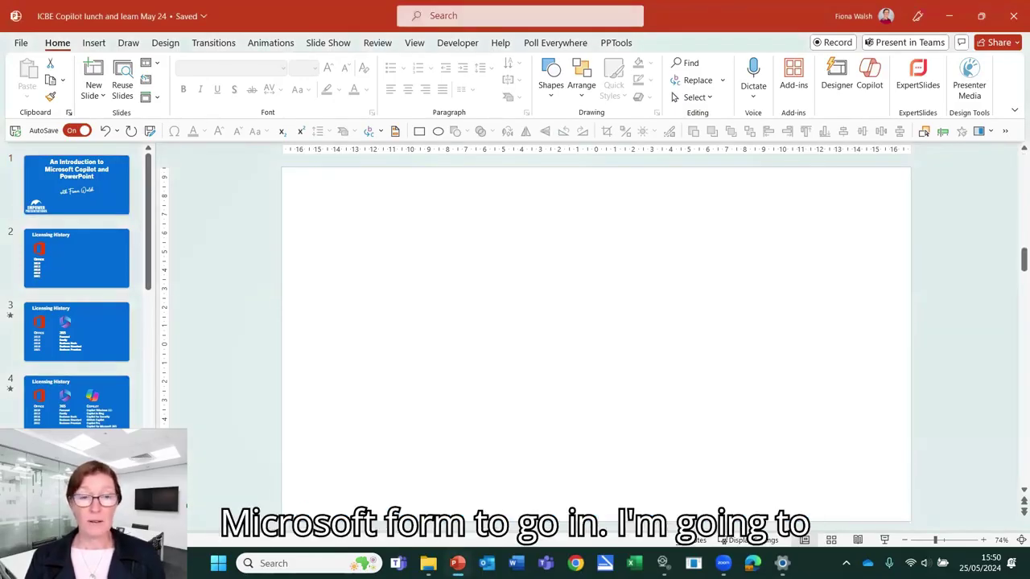
# Step: Create a new untitled Microsoft Form from PowerPoint's Insert > Forms pane
pyautogui.click(94, 43)
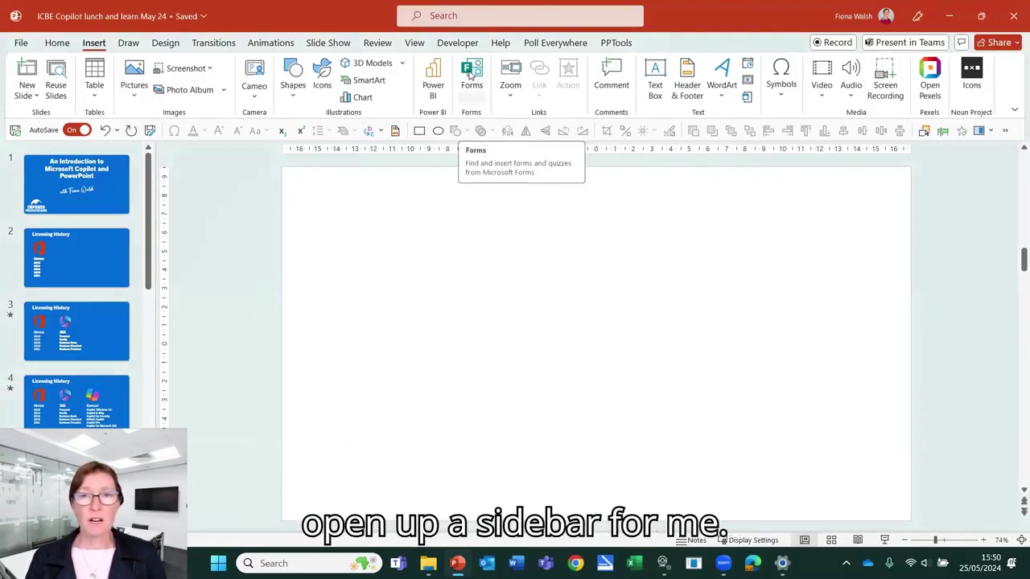
pyautogui.click(472, 74)
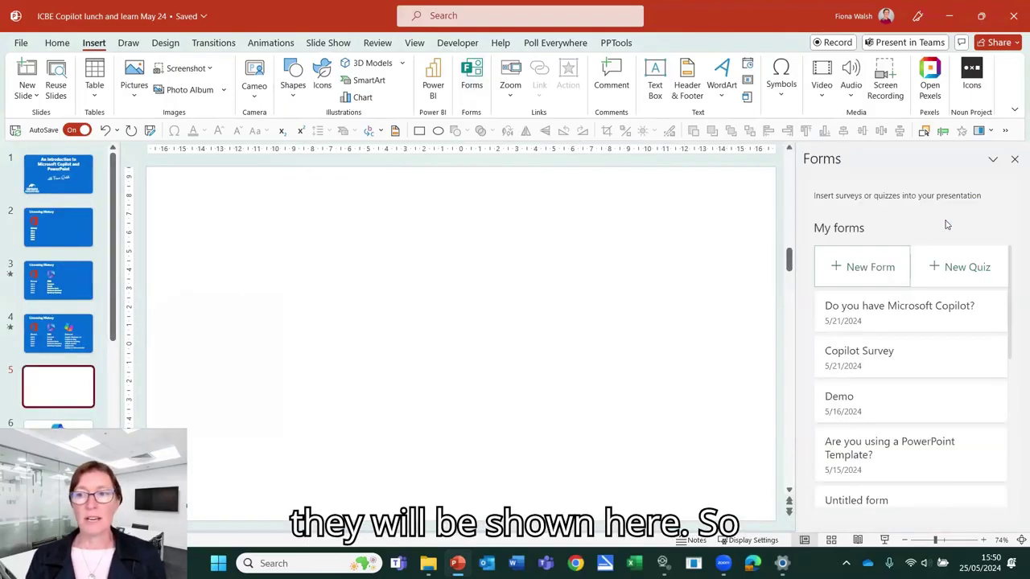
pyautogui.click(883, 273)
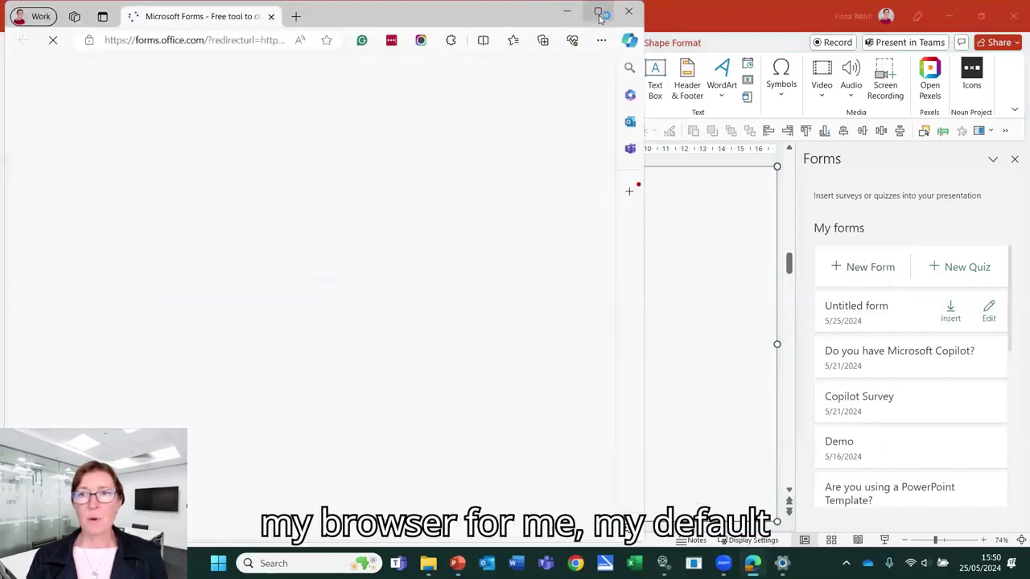
# Step: Maximize the browser and rename the untitled form to 'Copilot'
pyautogui.click(599, 13)
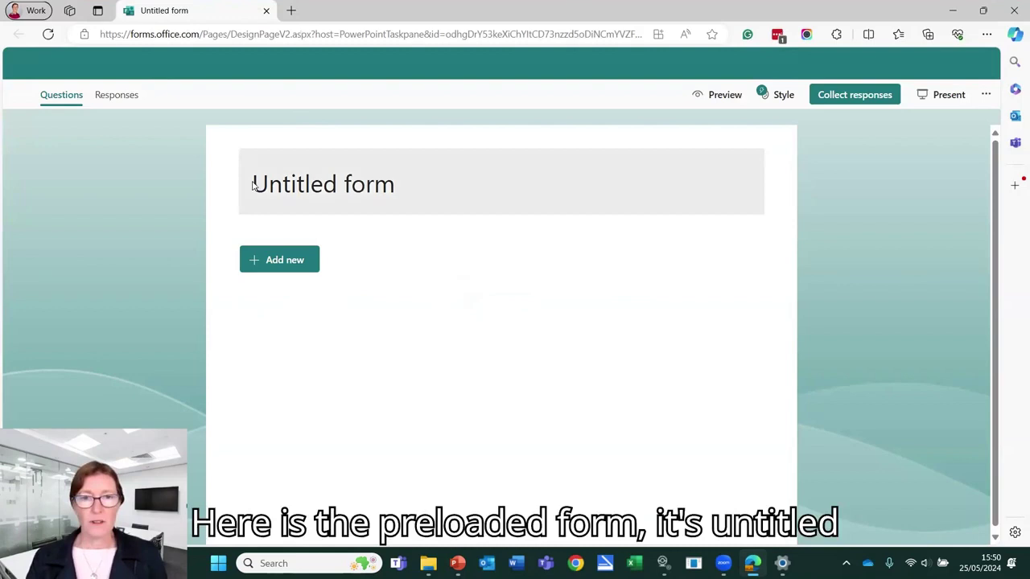
pyautogui.moveTo(254, 181); pyautogui.dragTo(443, 207)
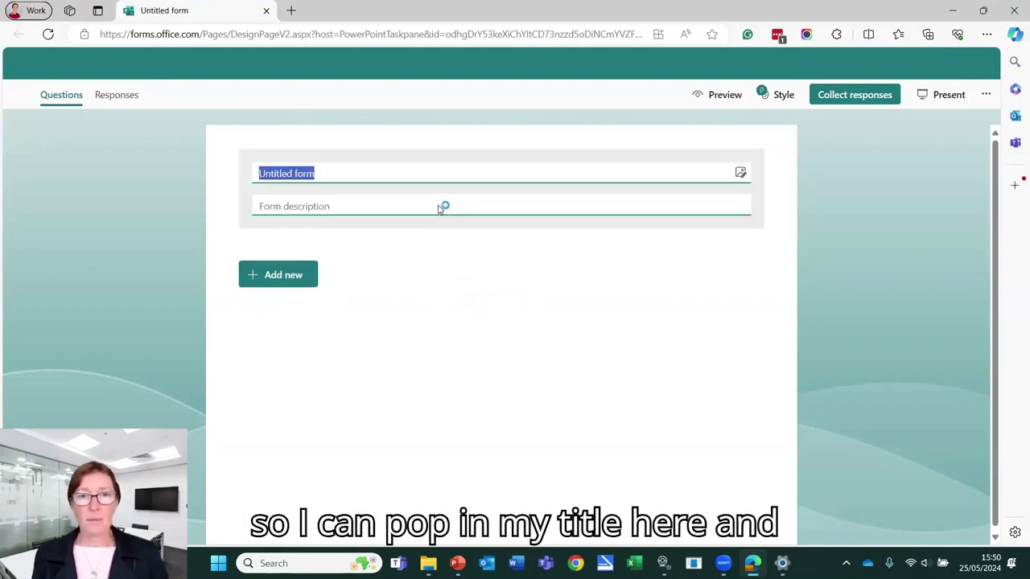
pyautogui.write('Co')
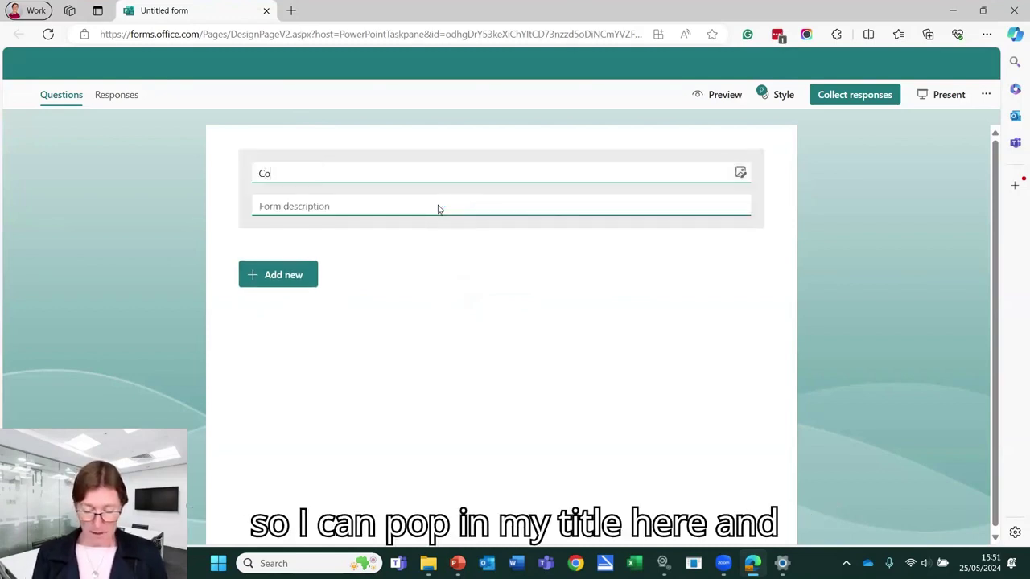
pyautogui.write('pilot')
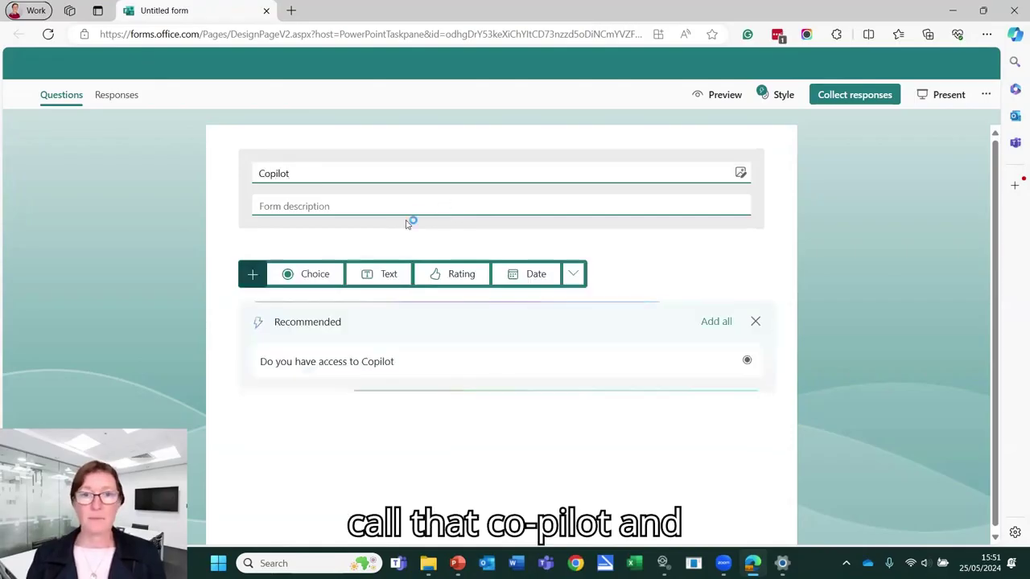
# Step: Enter the form description 'Do you have Microsoft Copilot?', correcting the typo
pyautogui.click(307, 204)
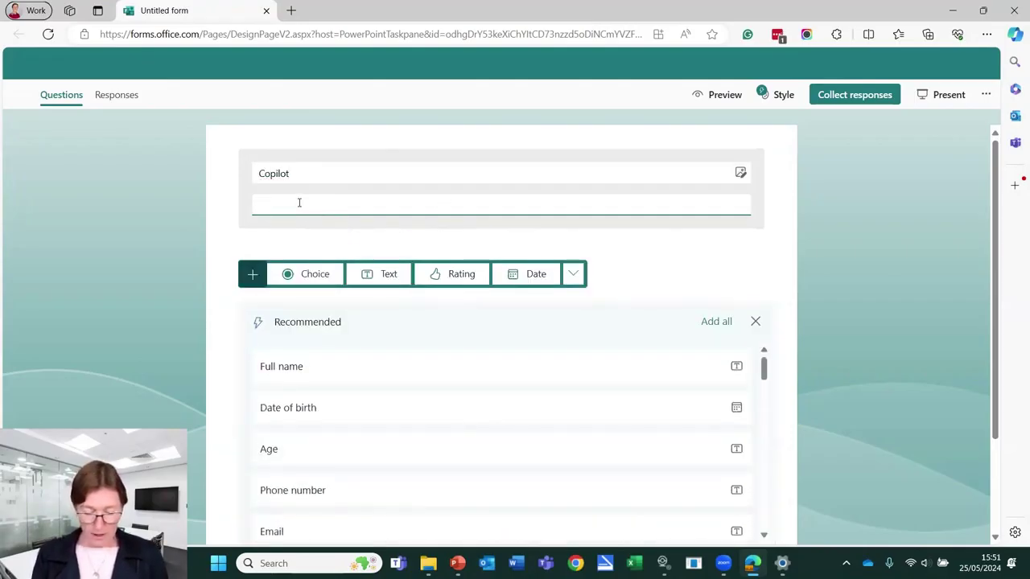
pyautogui.write('Do you hav')
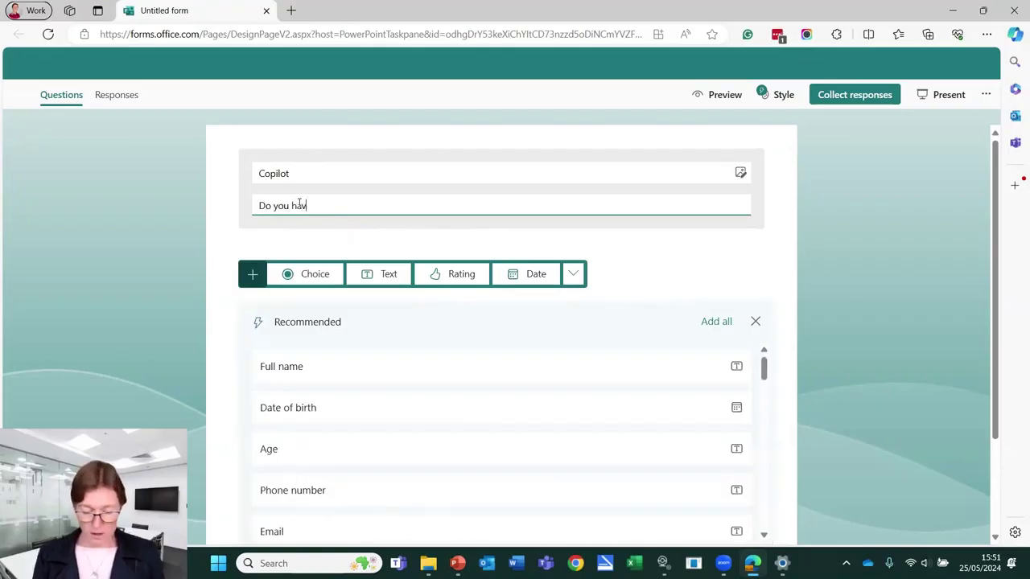
pyautogui.write('e Microso')
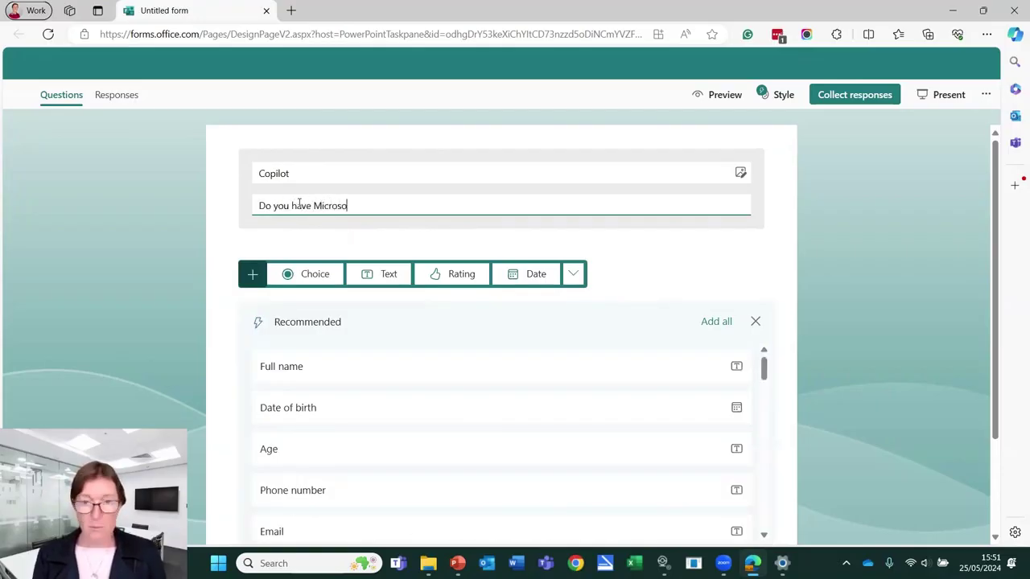
pyautogui.write('ft Coi')
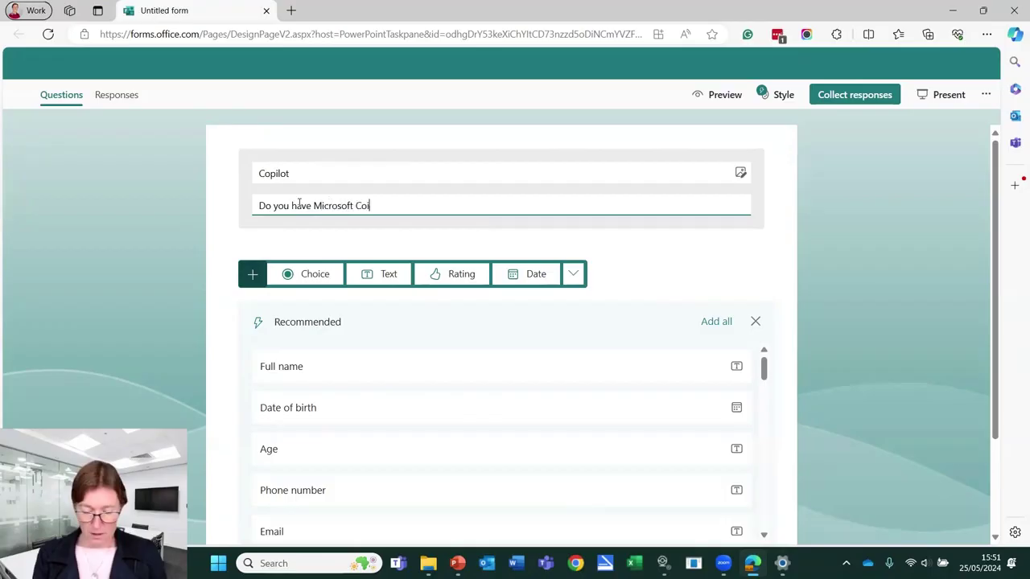
pyautogui.press('BackSpace')
pyautogui.write('pi')
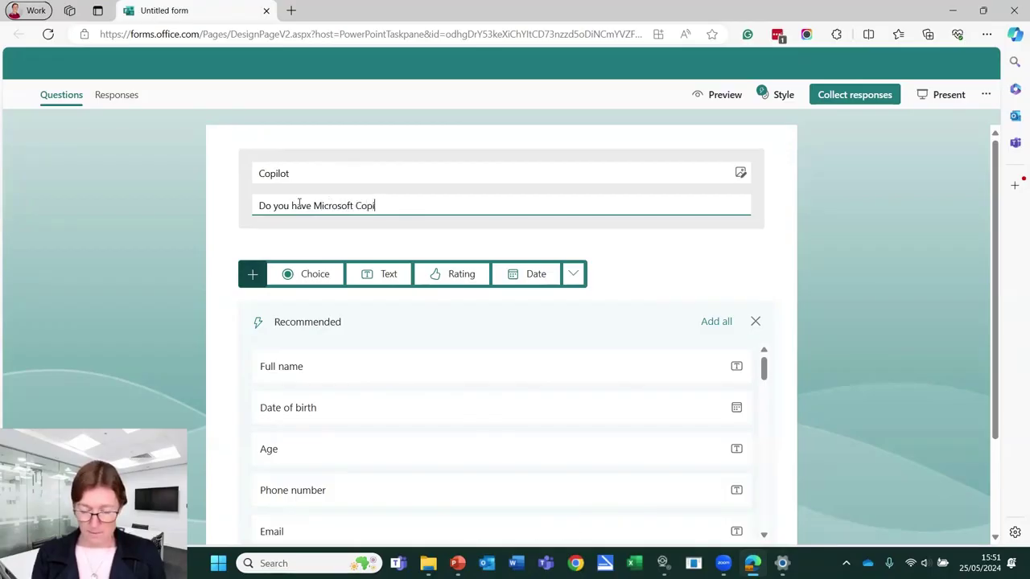
pyautogui.write('lo')
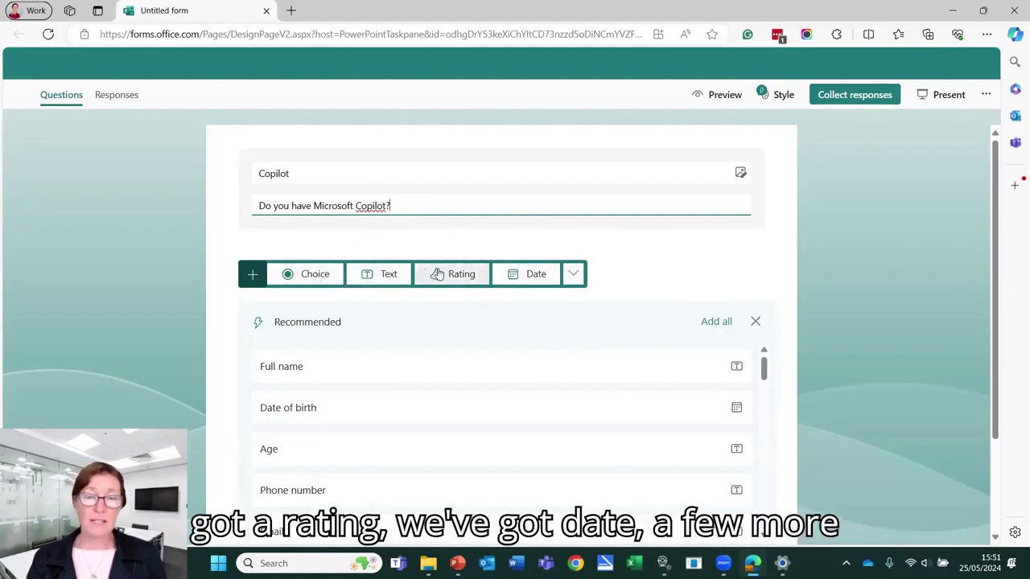
# Step: Add a Choice question to the Copilot form after reviewing the other question types
pyautogui.click(575, 273)
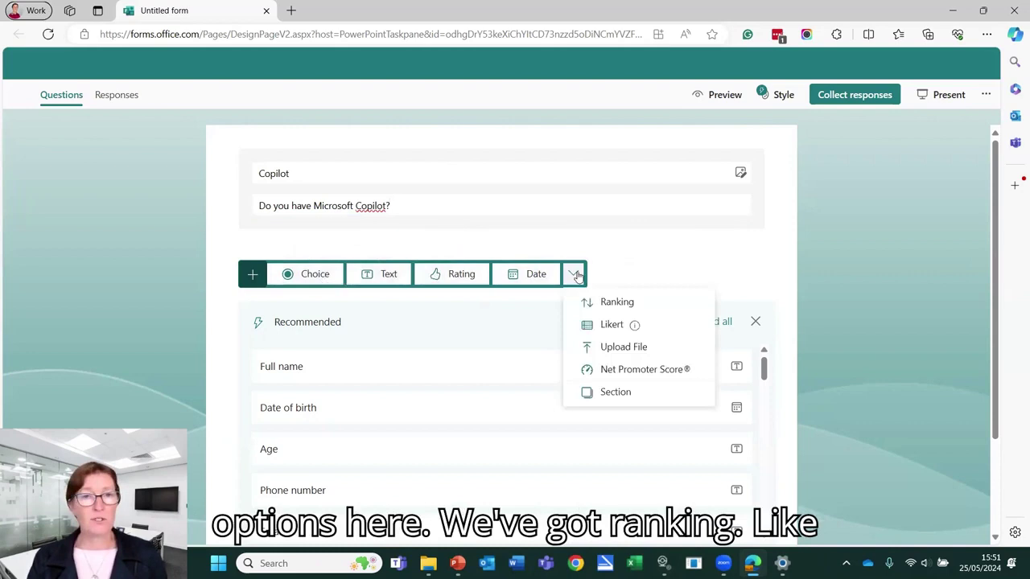
pyautogui.moveTo(617, 328)
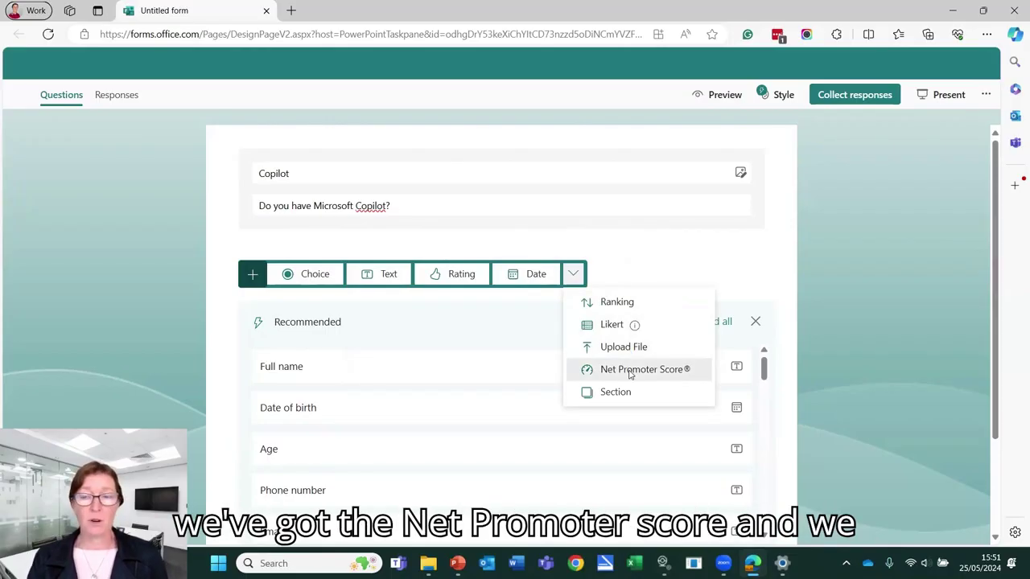
pyautogui.click(320, 281)
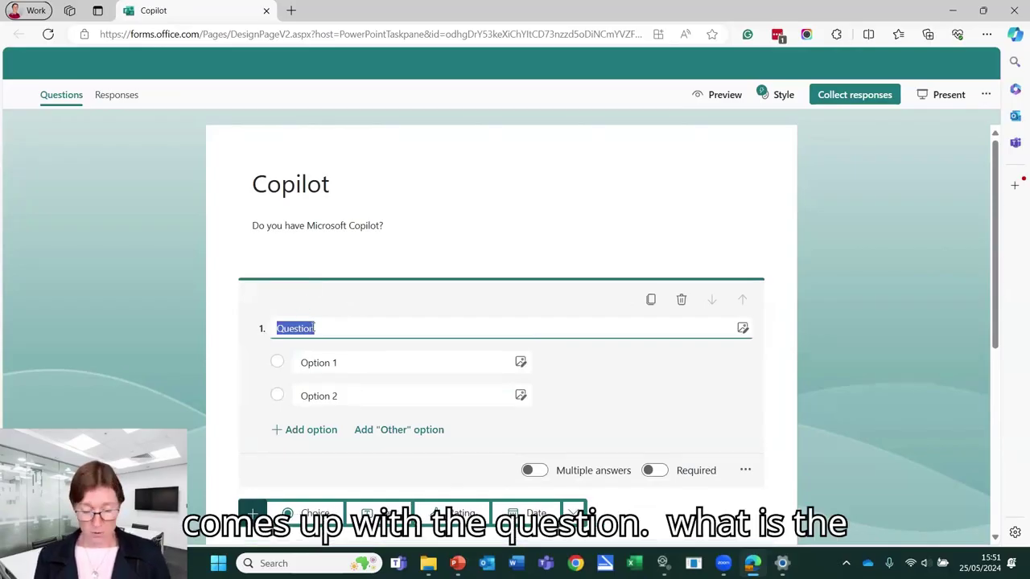
# Step: Title question 1 'Do you have MS Copilot?' with answers Yes and No
pyautogui.write('Do yo')
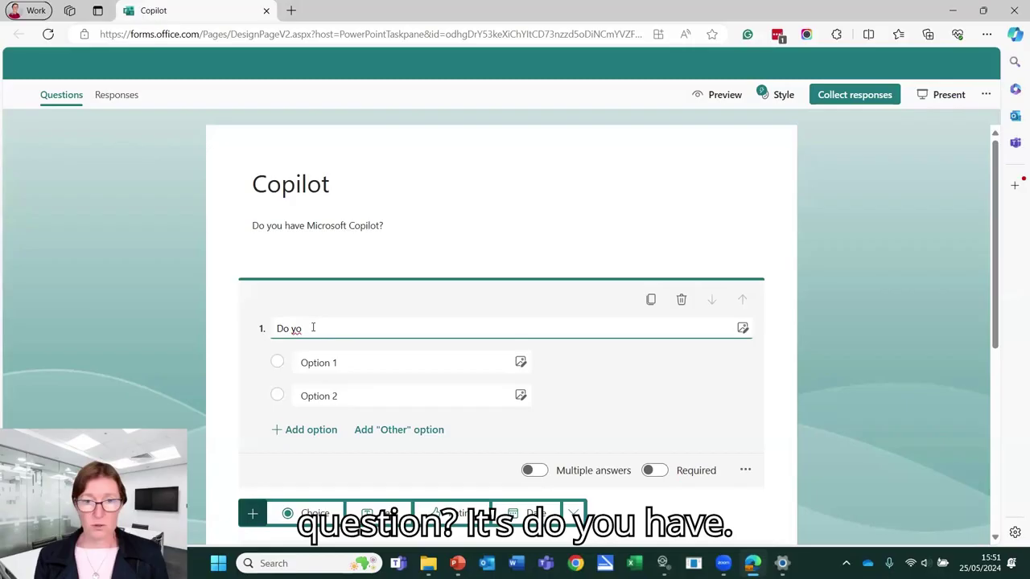
pyautogui.write('u ')
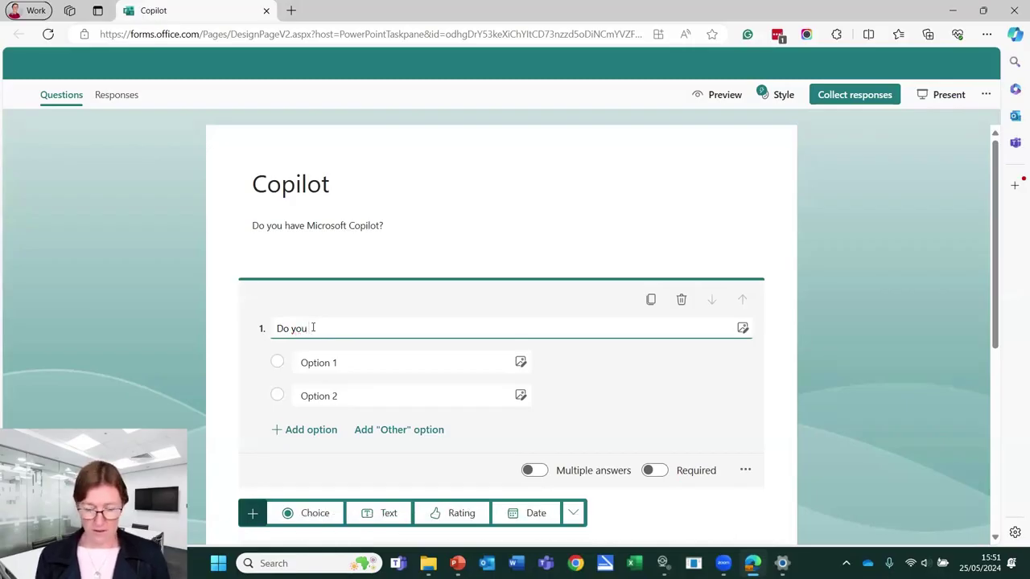
pyautogui.write('have MS ')
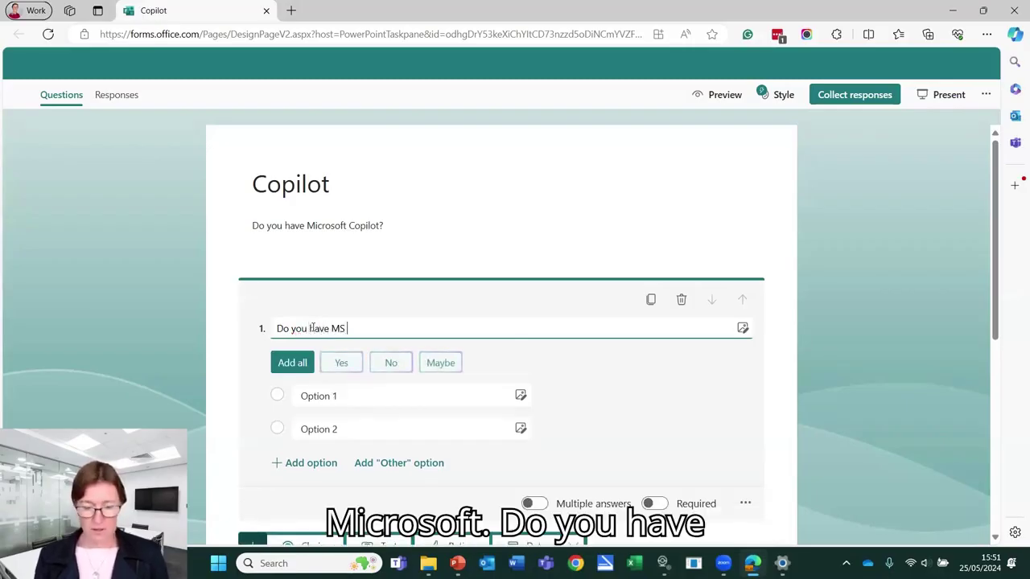
pyautogui.write('Copilo')
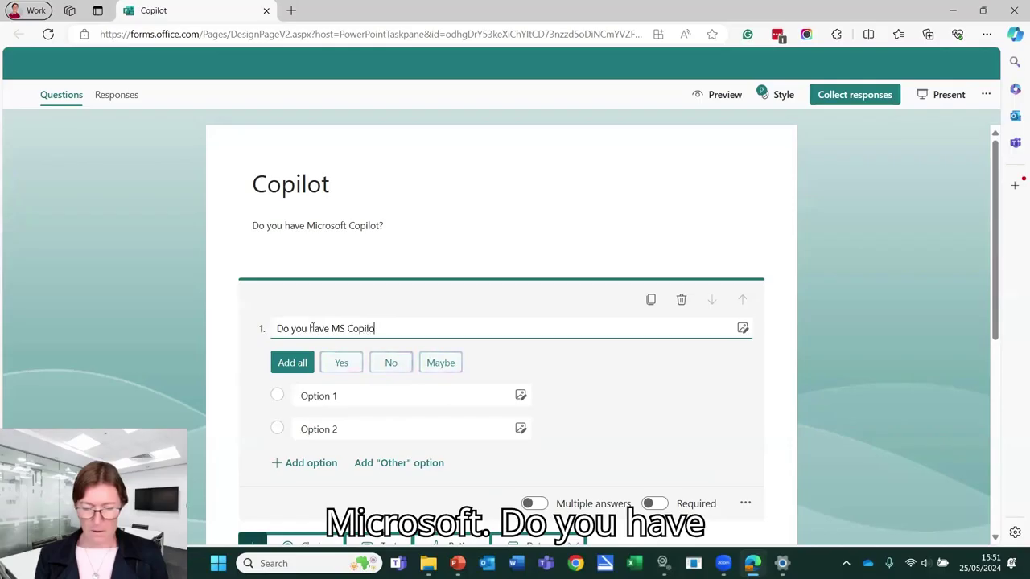
pyautogui.write('t?')
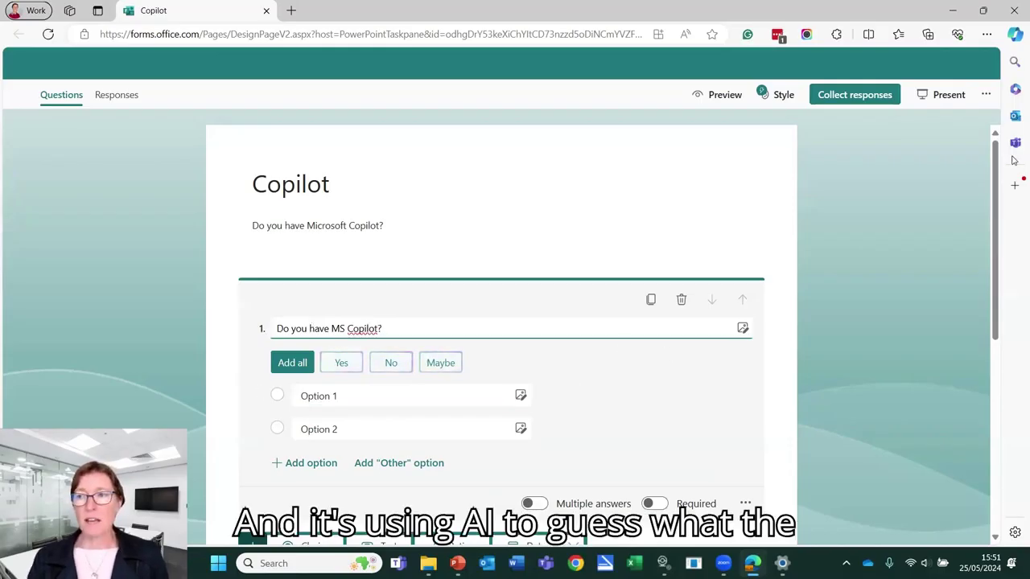
pyautogui.scroll(-1, 1004, 193)
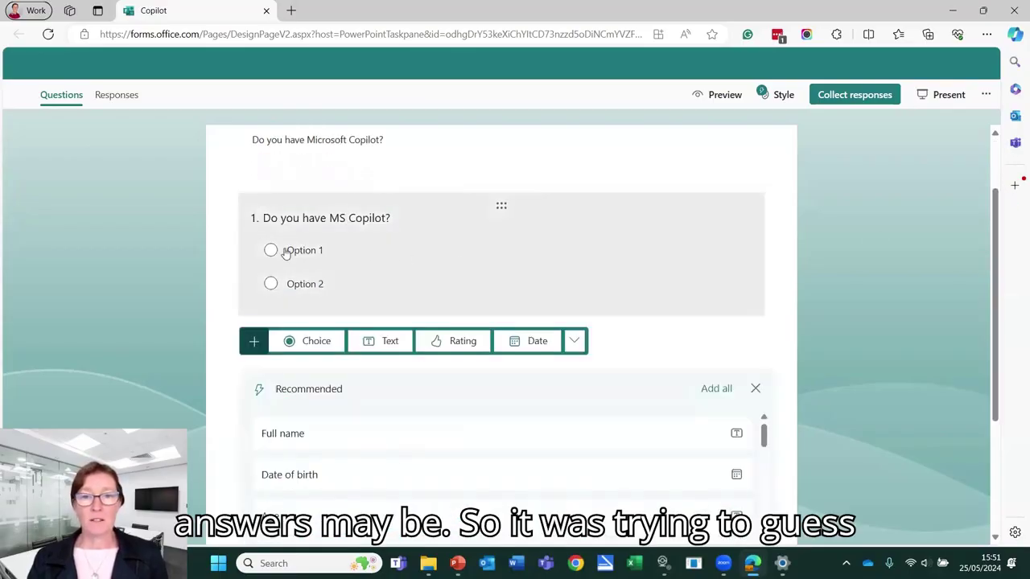
pyautogui.click(285, 253)
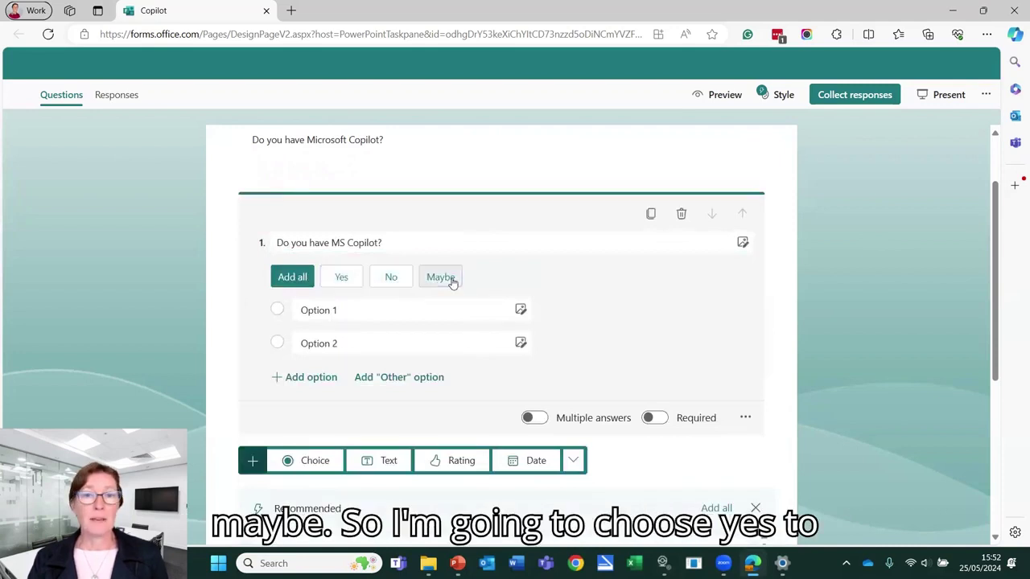
pyautogui.click(344, 277)
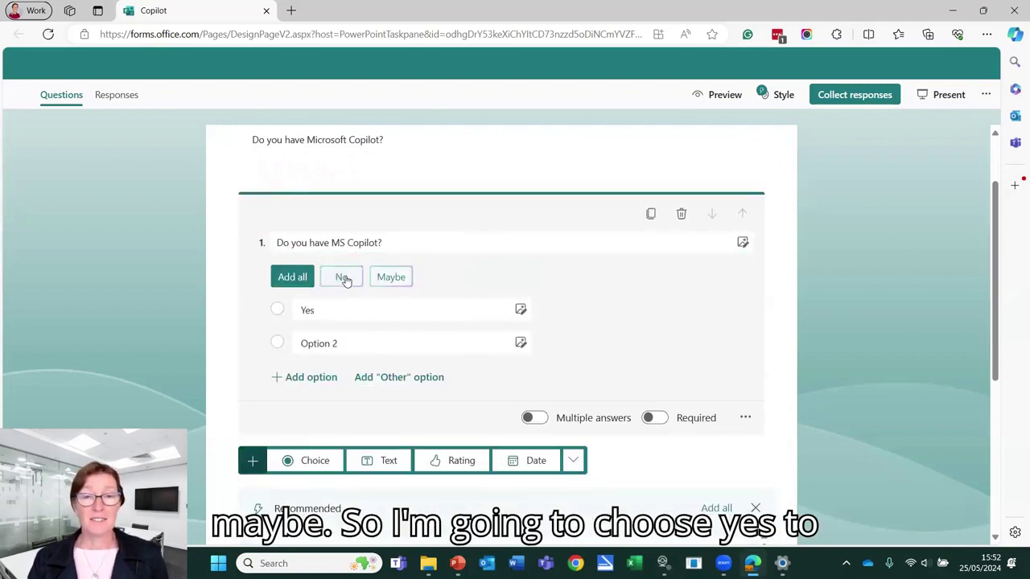
pyautogui.click(345, 280)
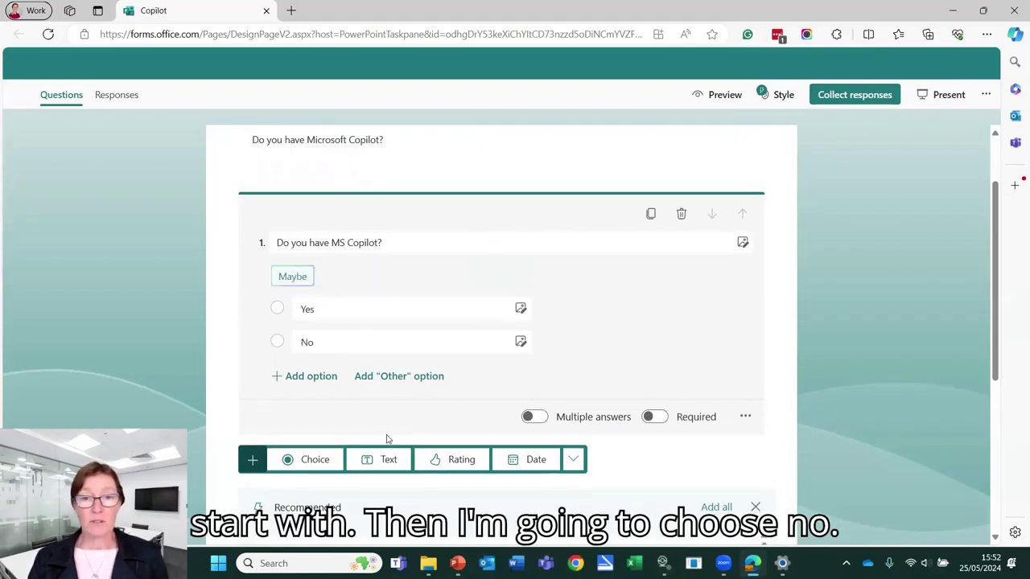
# Step: Add a third answer, "Don't know", to question 1
pyautogui.click(296, 377)
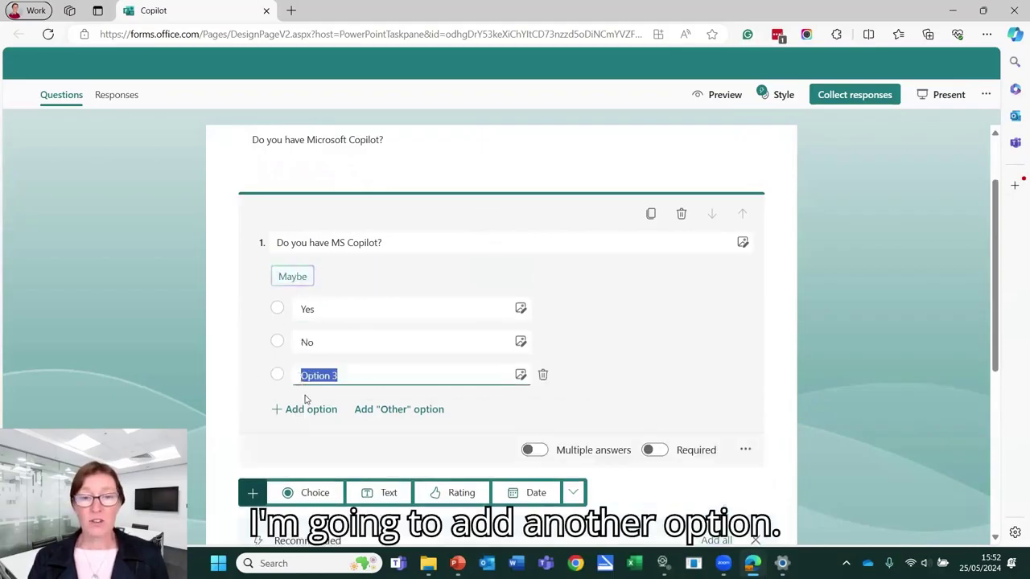
pyautogui.click(1015, 453)
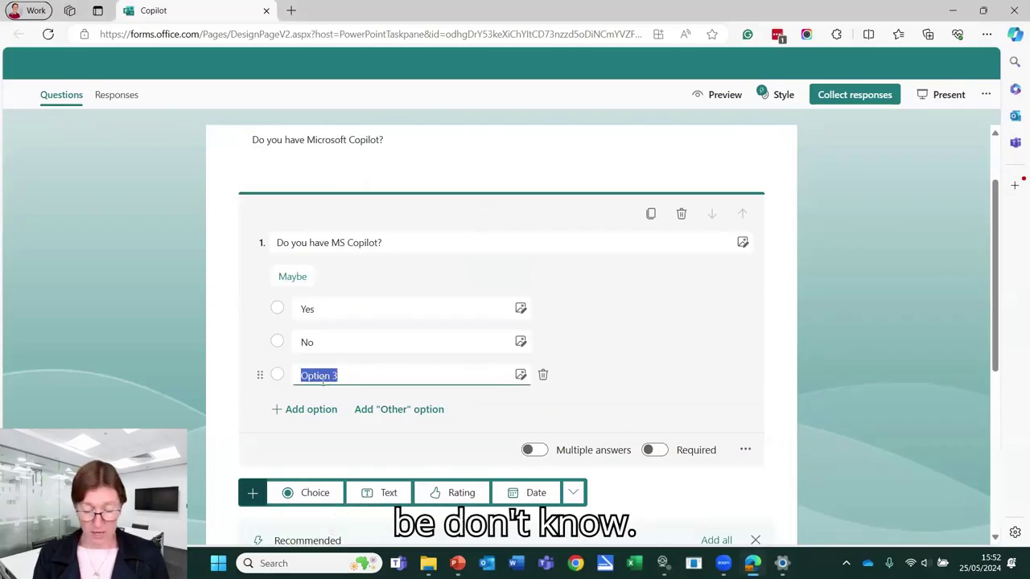
pyautogui.write('Dont know')
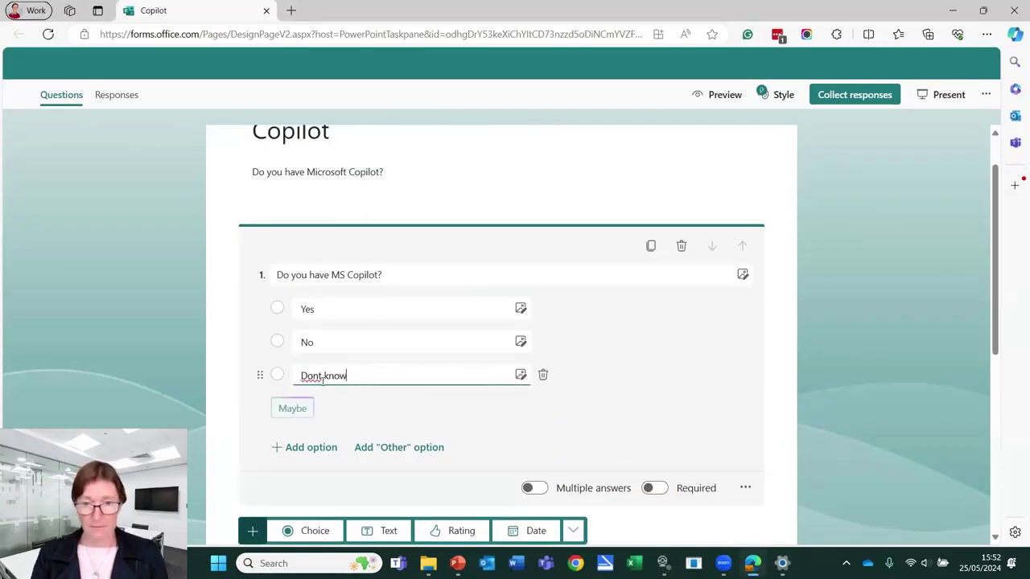
pyautogui.click(320, 377)
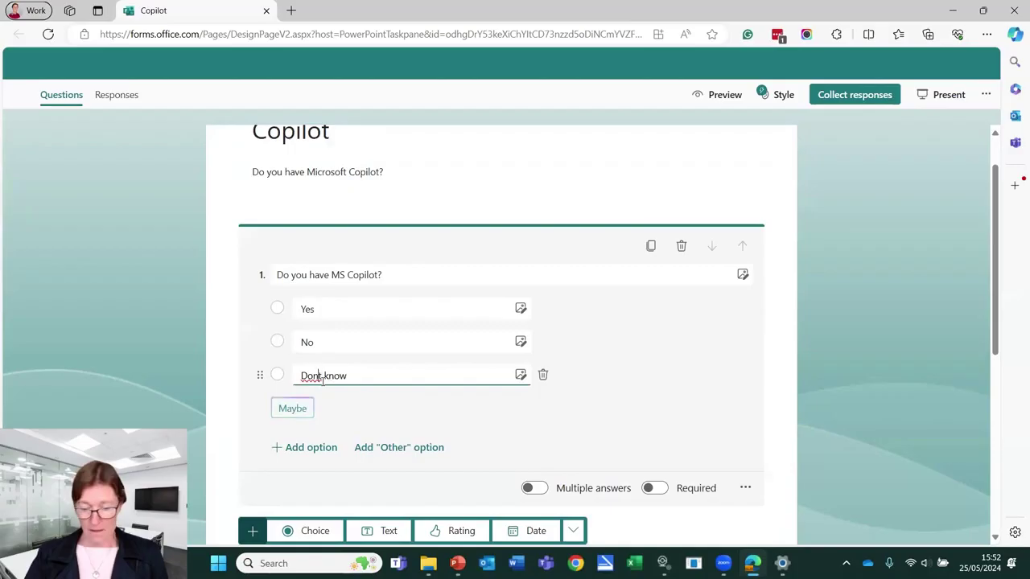
pyautogui.write("'")
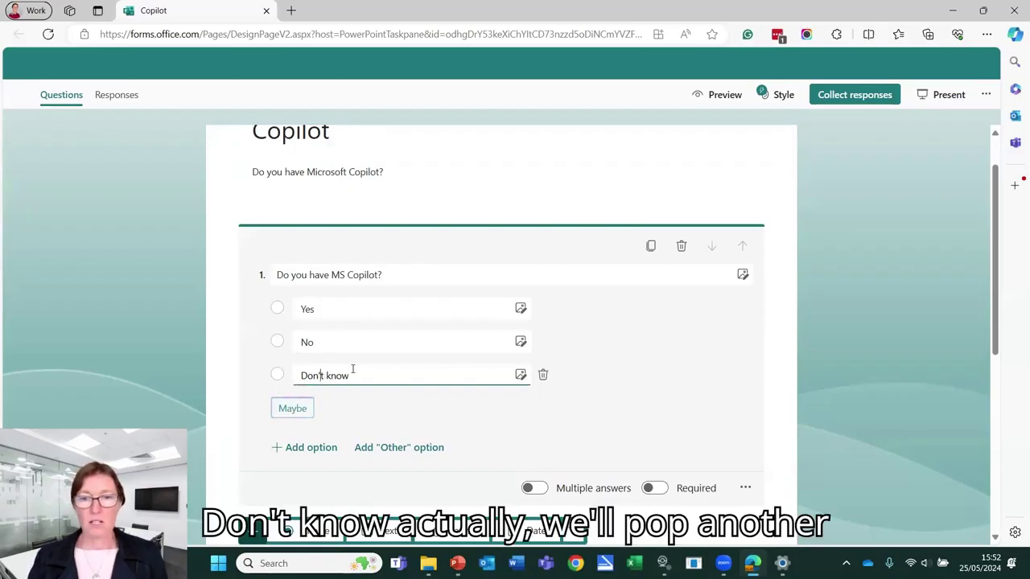
# Step: Add a fourth answer 'Getting it soon' and try reordering the Yes option
pyautogui.click(304, 449)
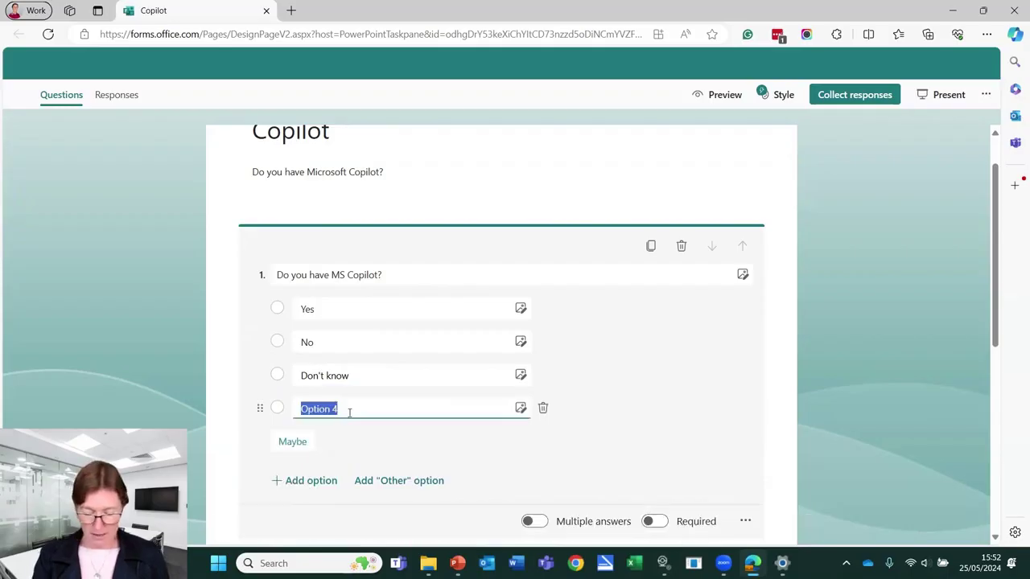
pyautogui.write('Getting ')
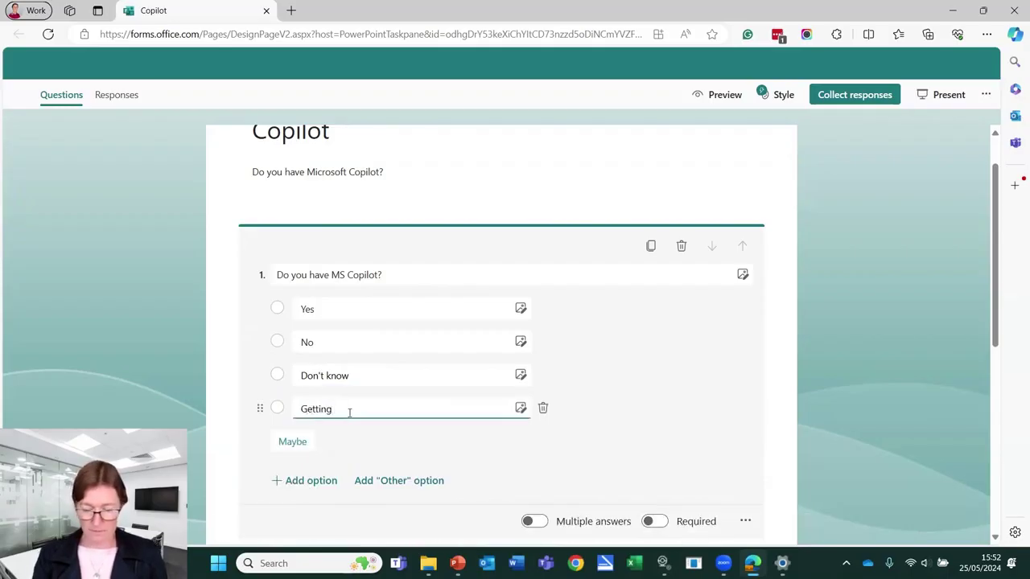
pyautogui.write('it soon')
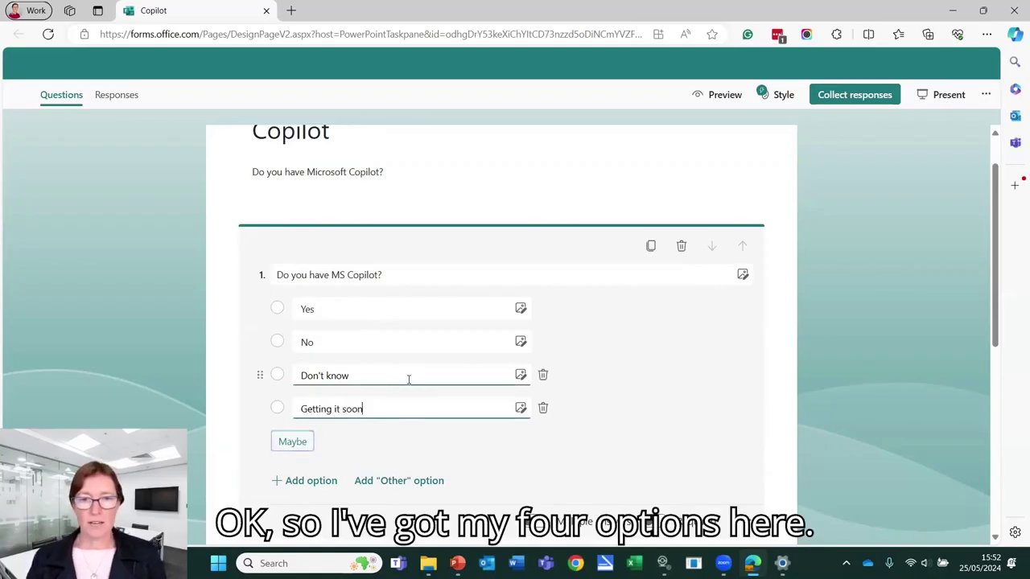
pyautogui.click(259, 310)
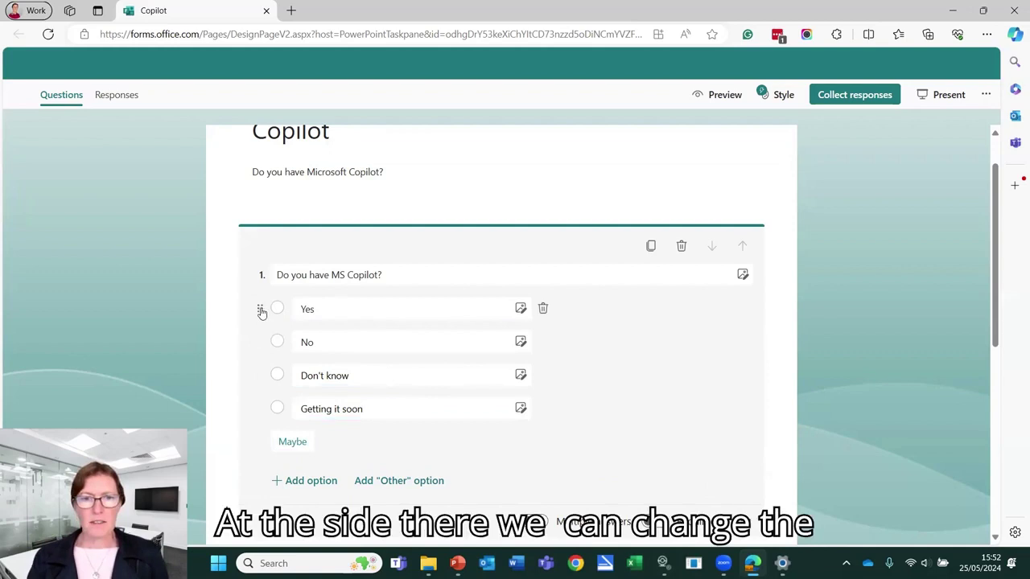
pyautogui.moveTo(260, 312)
pyautogui.mouseDown()
pyautogui.moveTo(263, 359)
pyautogui.moveTo(260, 309)
pyautogui.mouseUp()
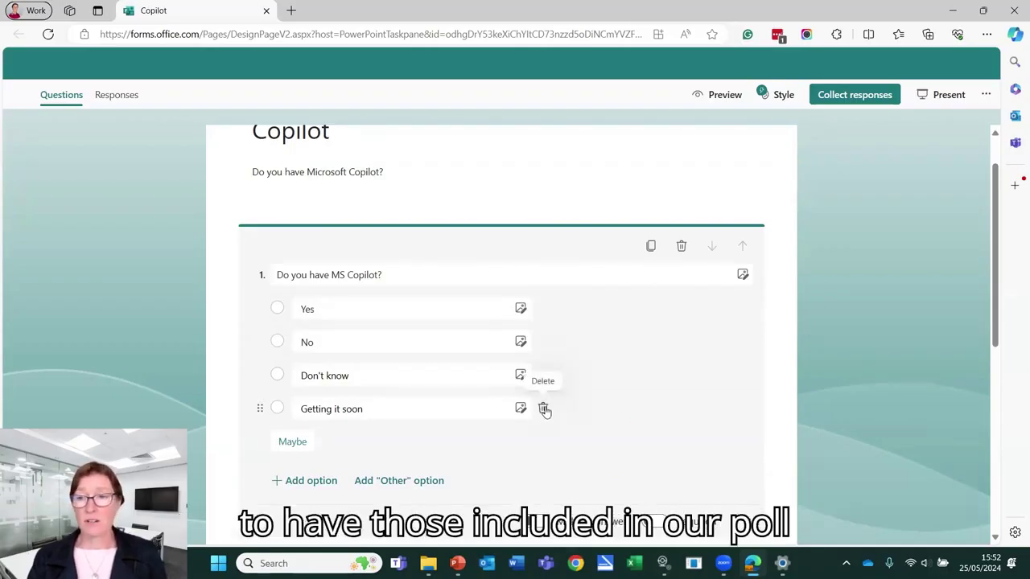
pyautogui.scroll(-3, 995, 179)
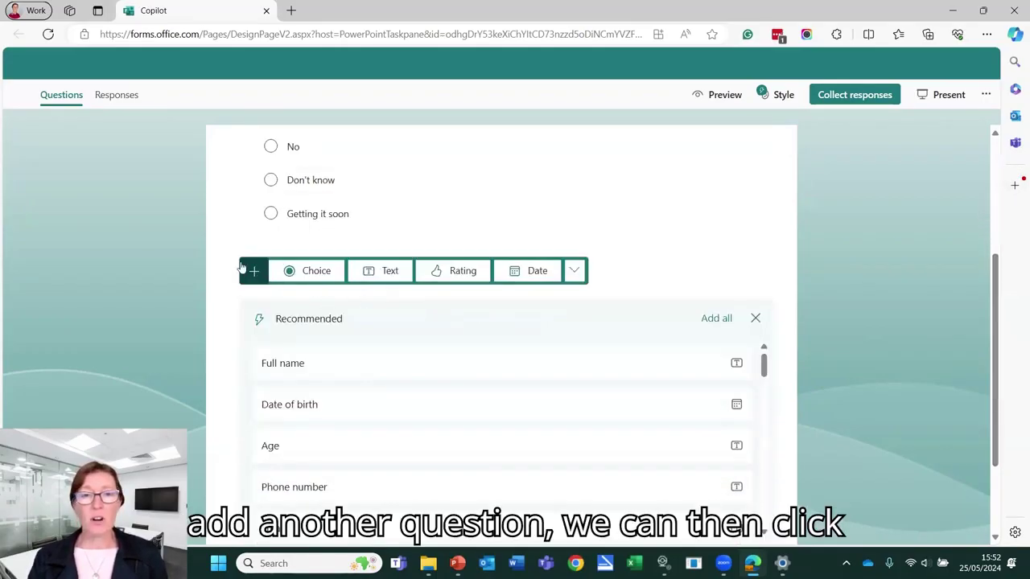
# Step: Add question 2 'What version of MS Office / 365 you have?' with answers 365, 2019, 2016
pyautogui.click(305, 270)
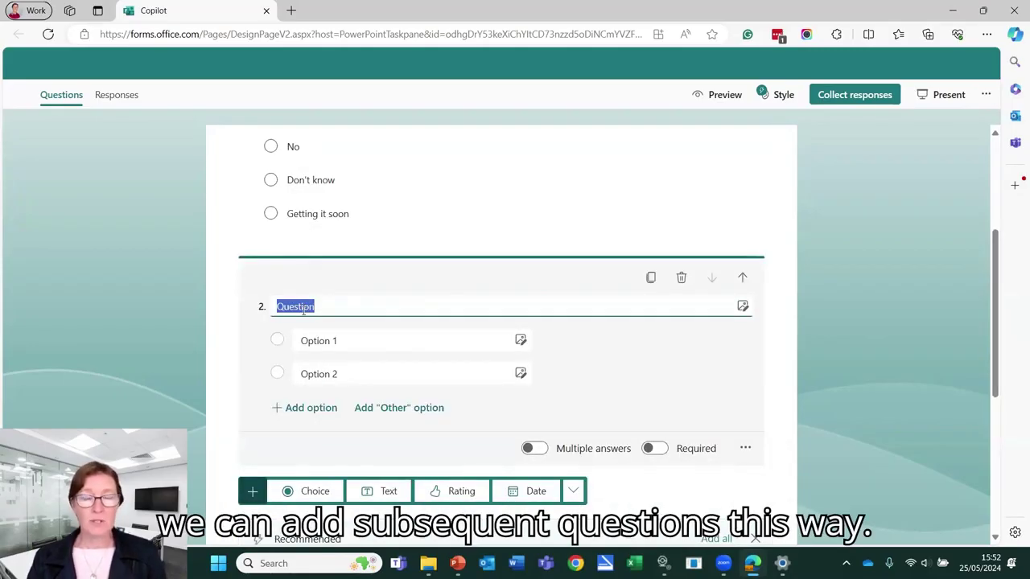
pyautogui.write('What')
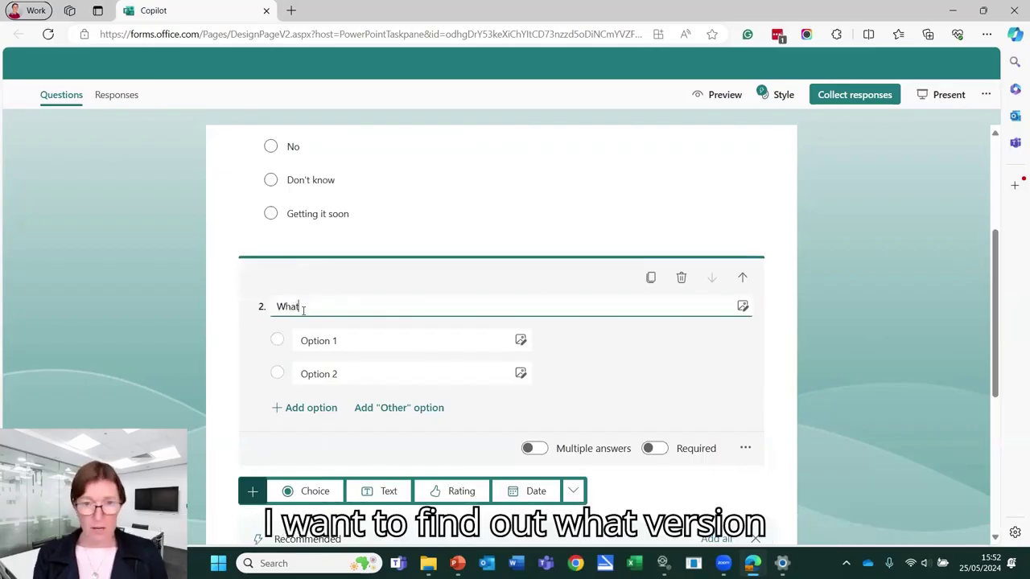
pyautogui.write(' version ')
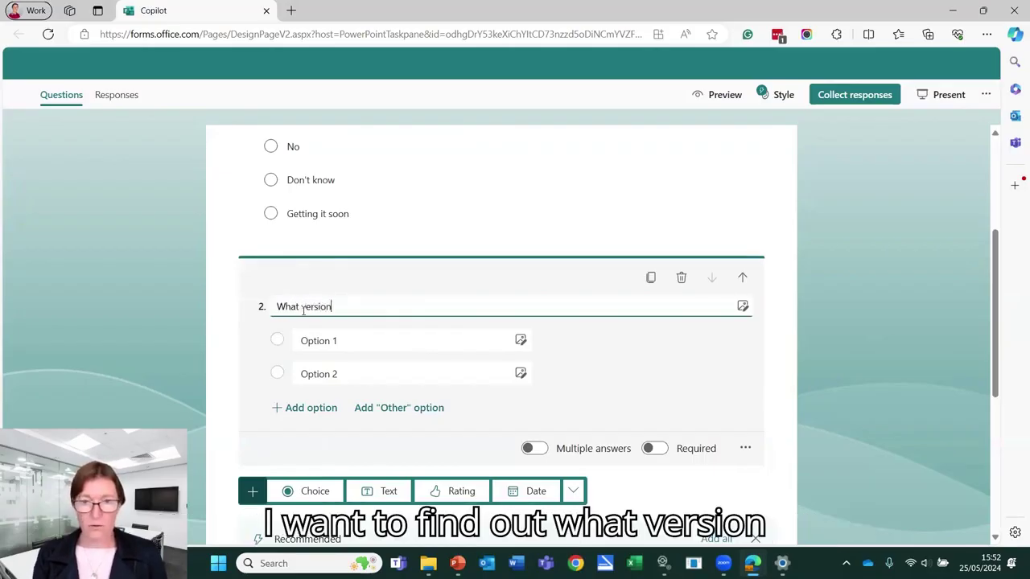
pyautogui.write('of MS')
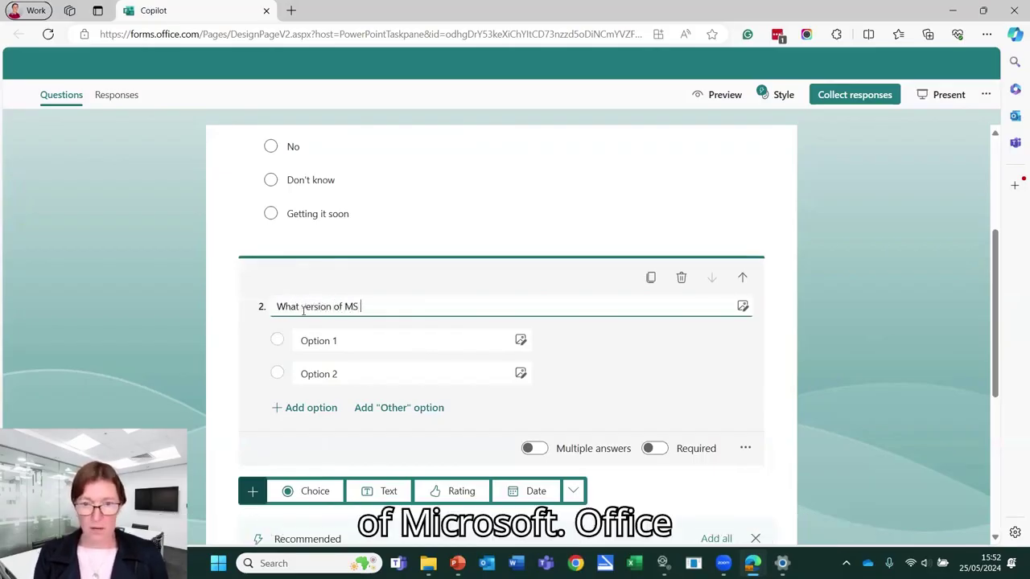
pyautogui.write(' Office ')
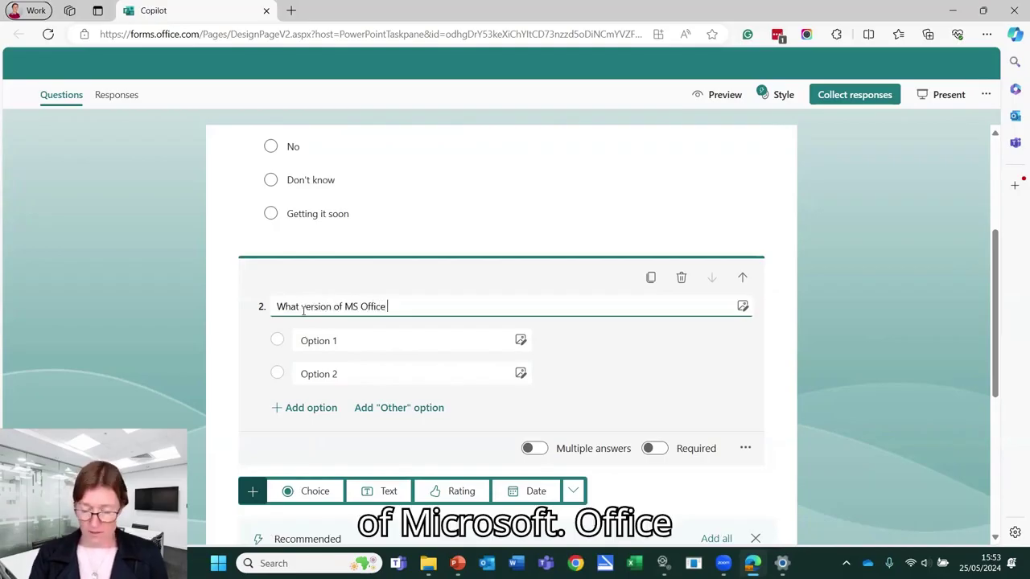
pyautogui.write('/ 3')
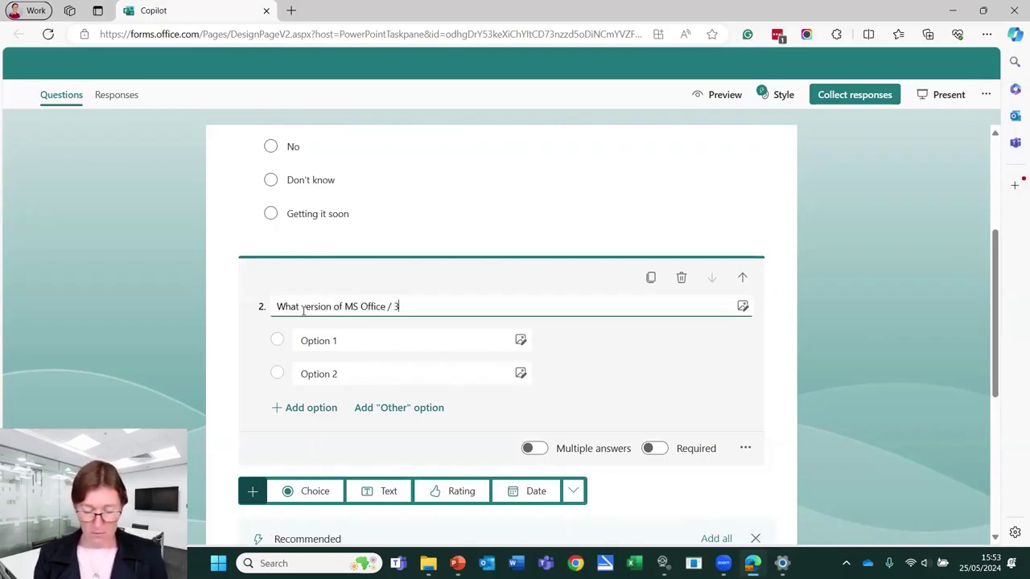
pyautogui.write('65 you have?')
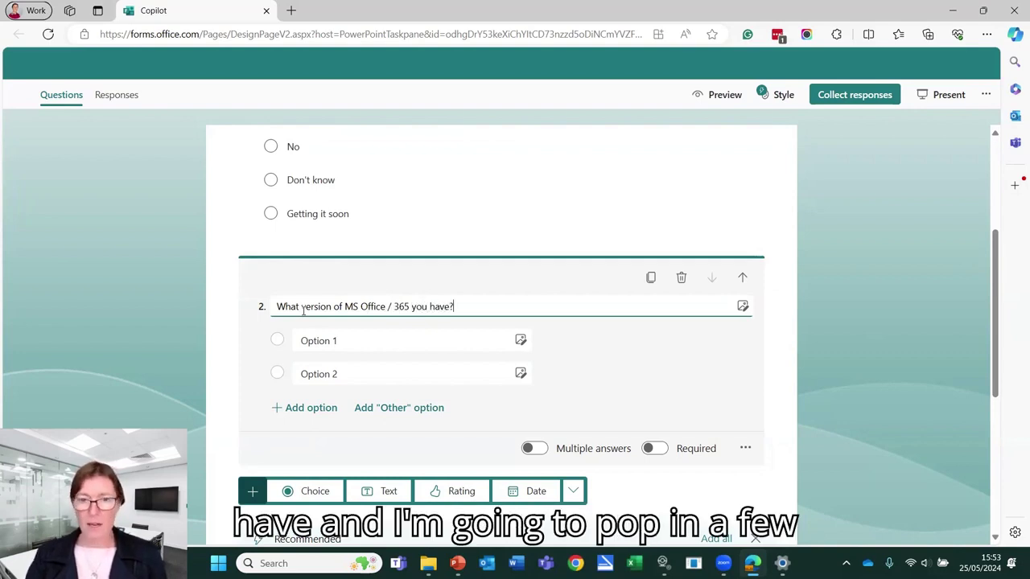
pyautogui.click(319, 340)
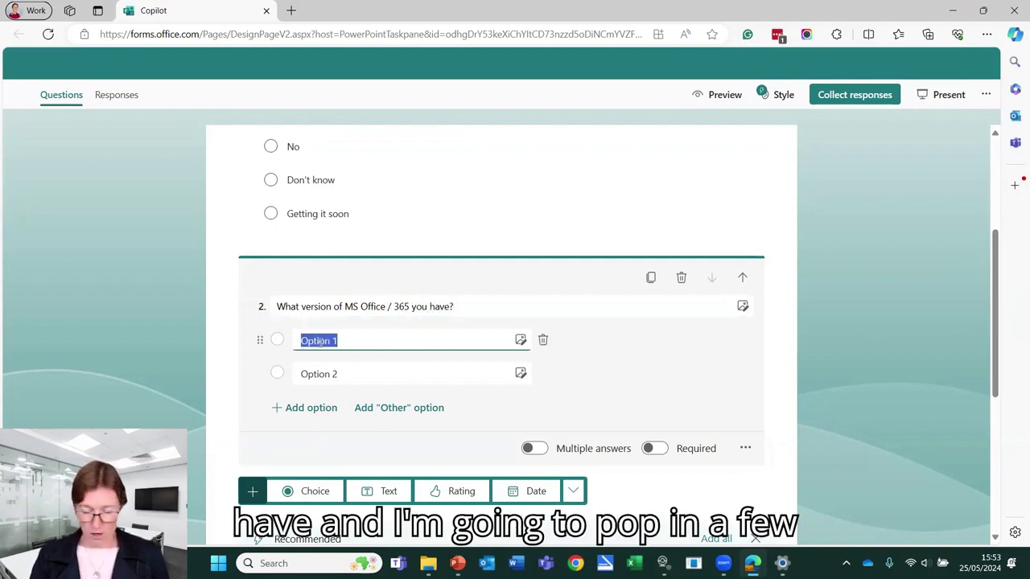
pyautogui.write('365')
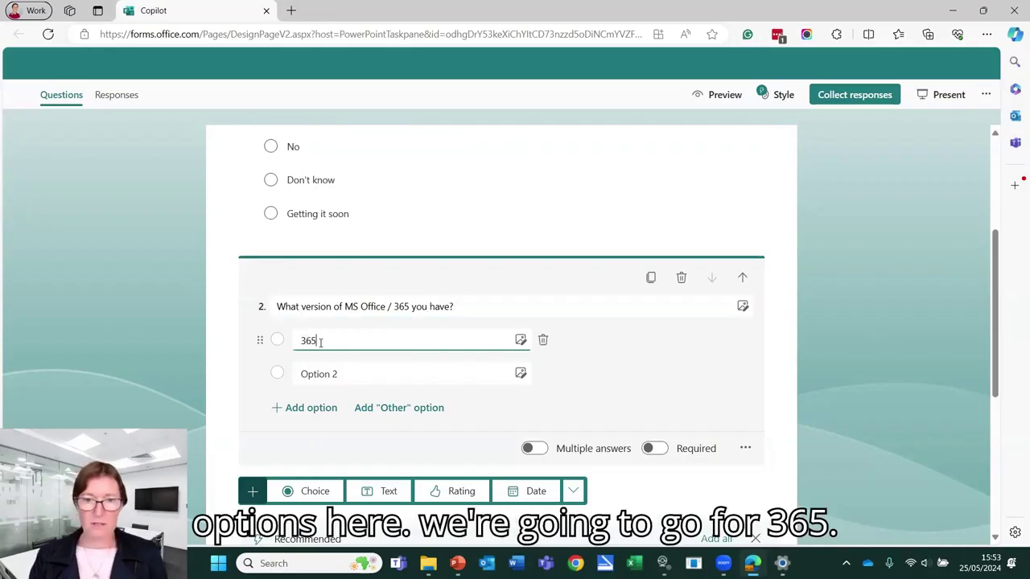
pyautogui.click(362, 368)
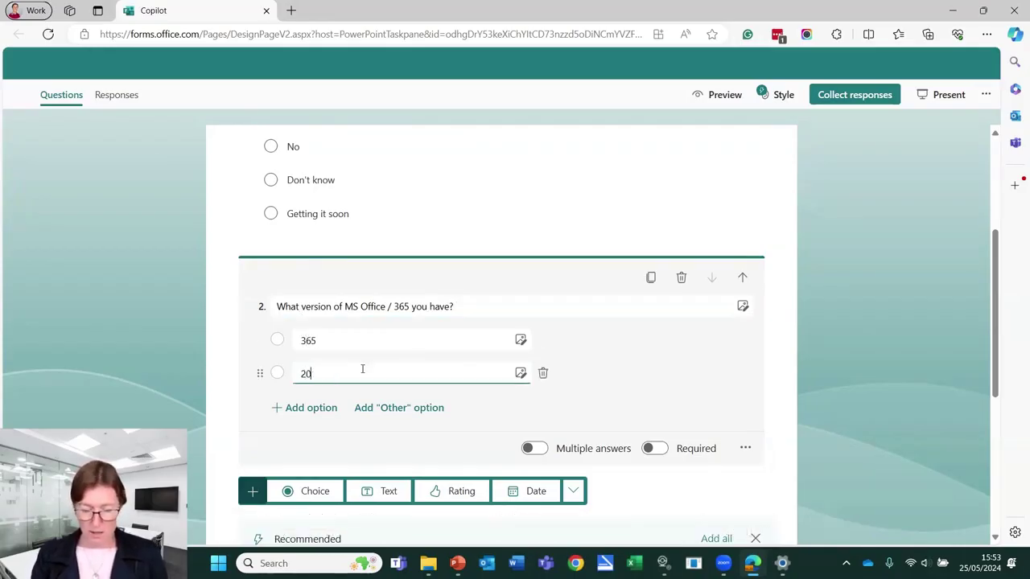
pyautogui.click(311, 408)
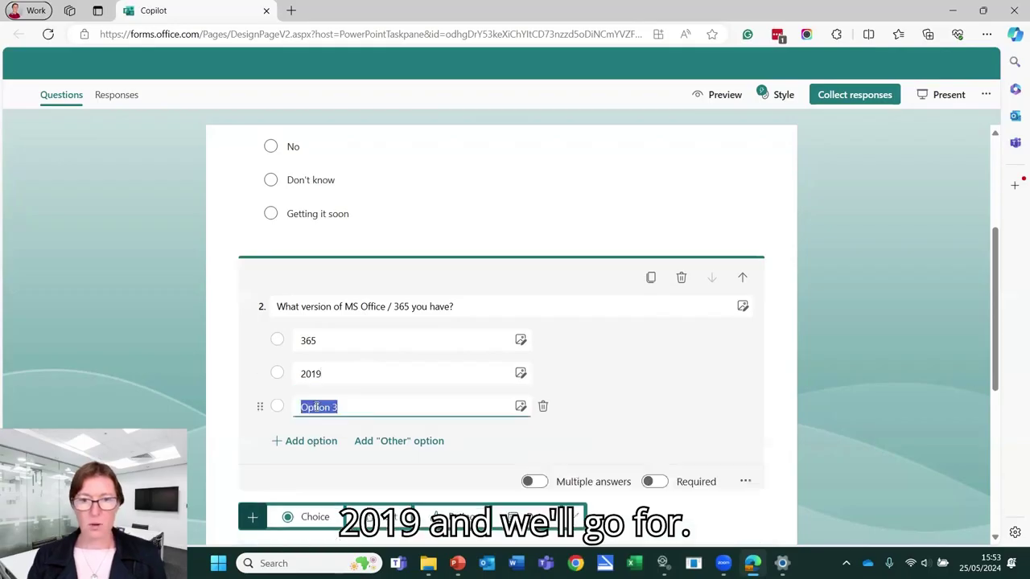
pyautogui.write('2016')
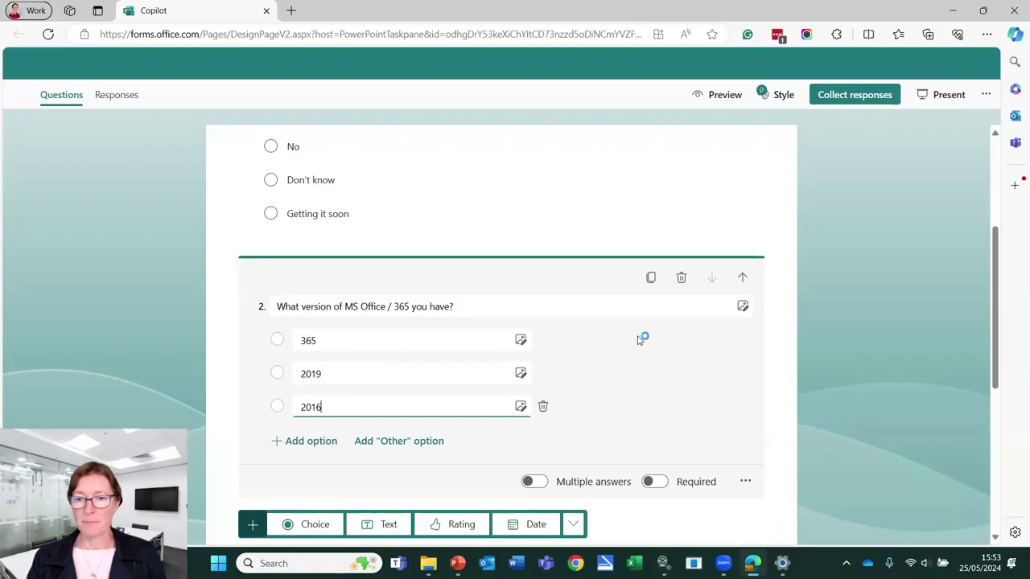
pyautogui.scroll(-5, 781, 313)
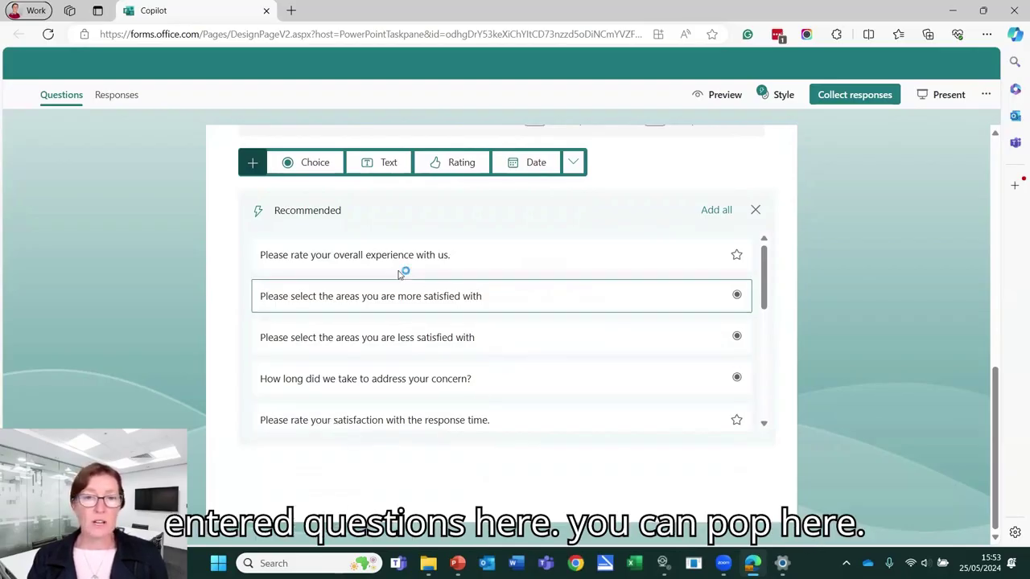
pyautogui.click(350, 254)
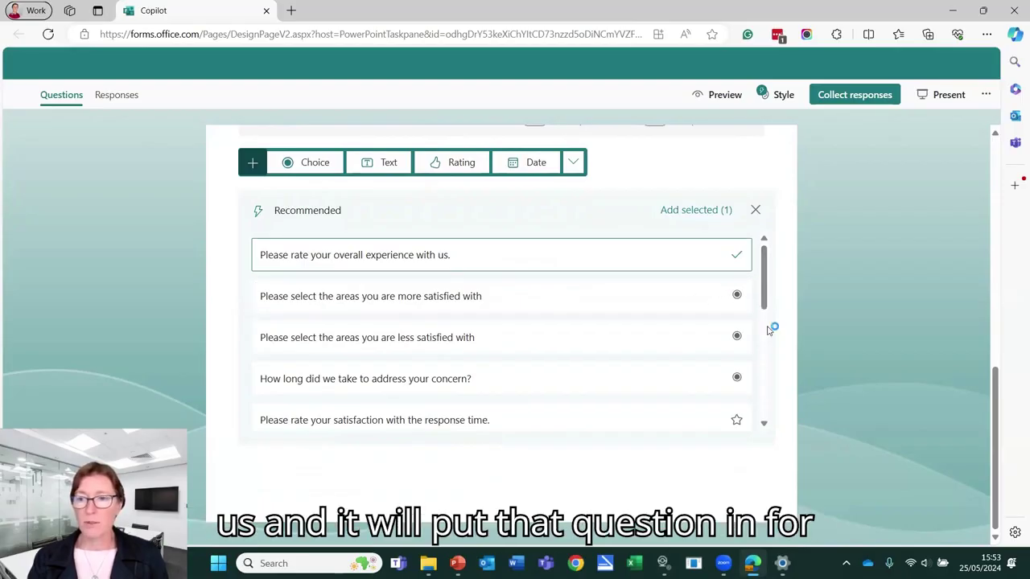
pyautogui.scroll(-5, 769, 328)
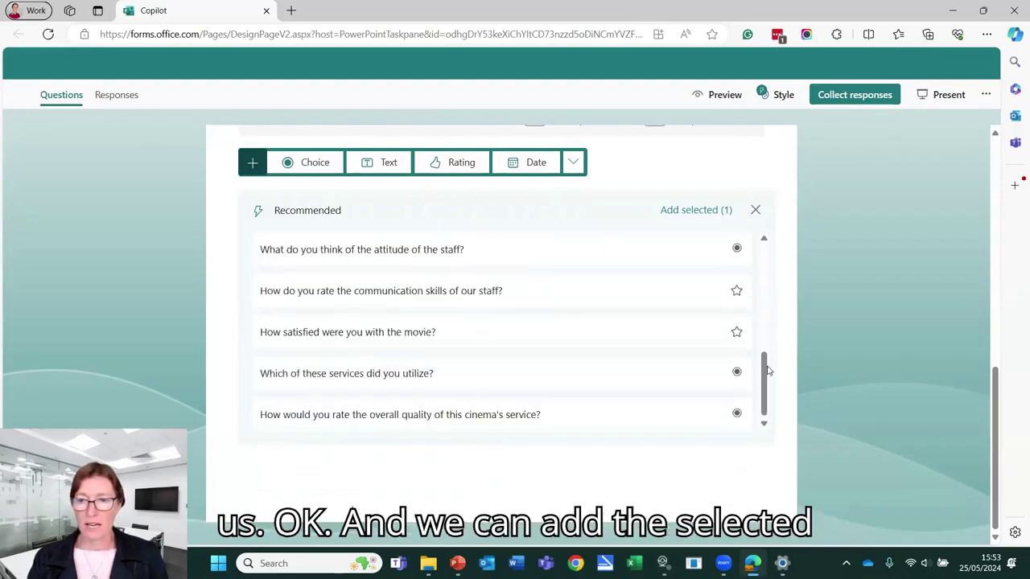
pyautogui.click(690, 211)
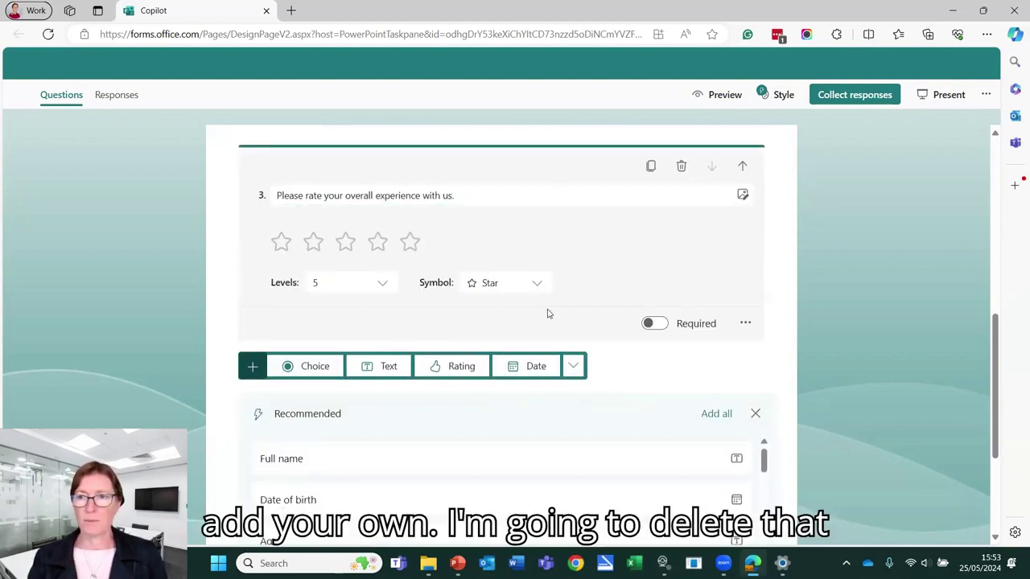
pyautogui.click(680, 169)
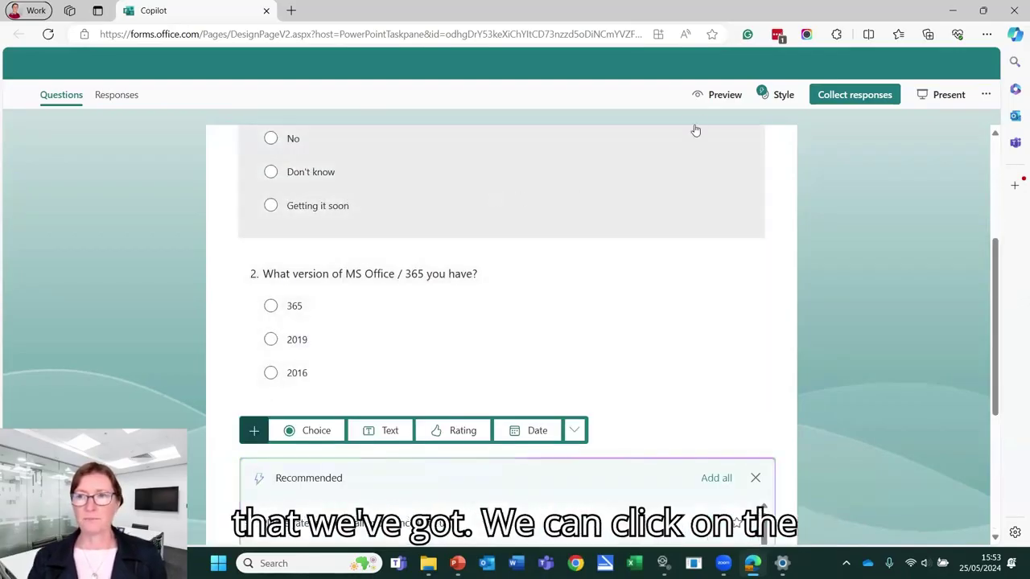
pyautogui.click(700, 97)
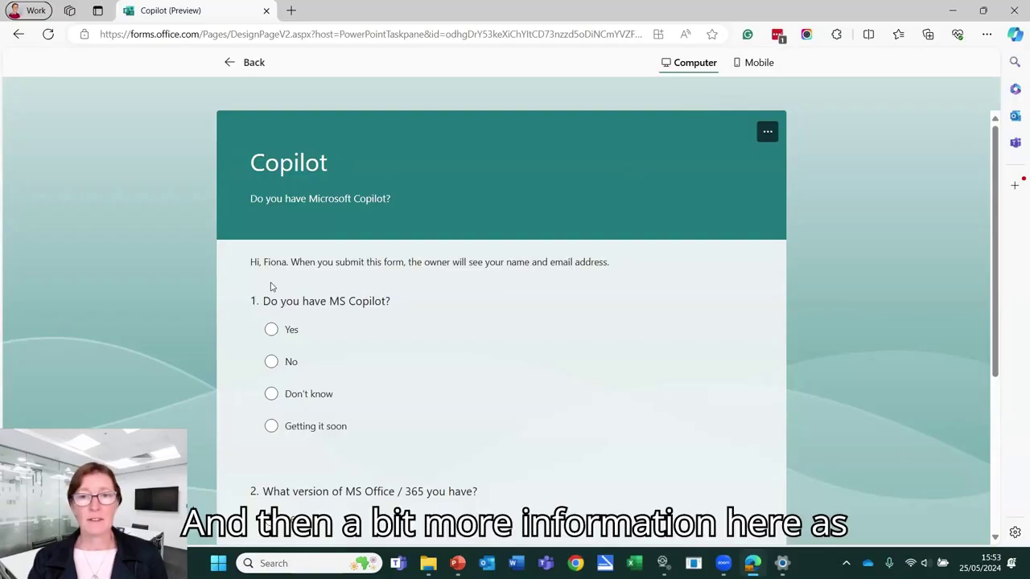
pyautogui.scroll(-4, 503, 314)
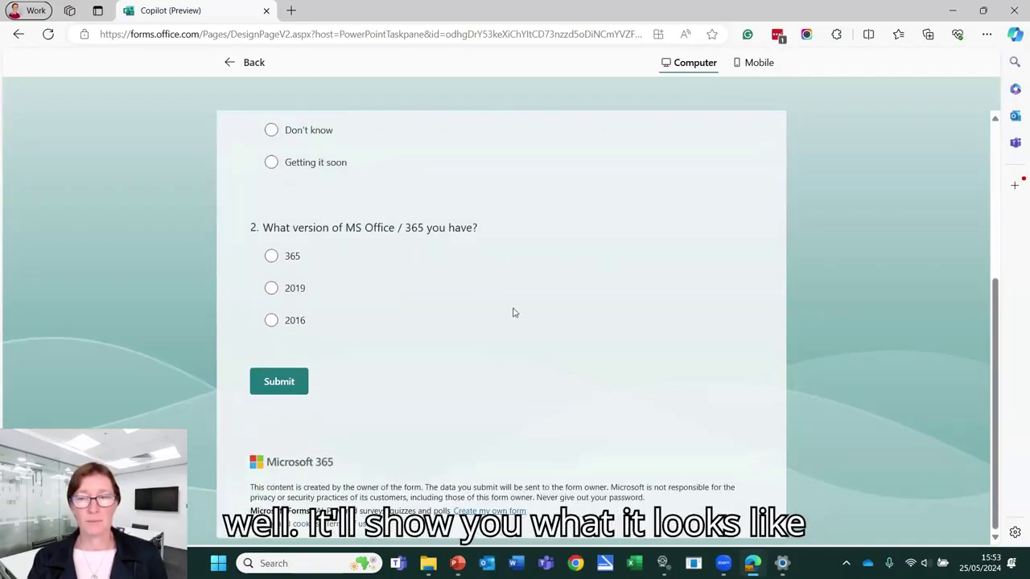
pyautogui.scroll(4, 512, 310)
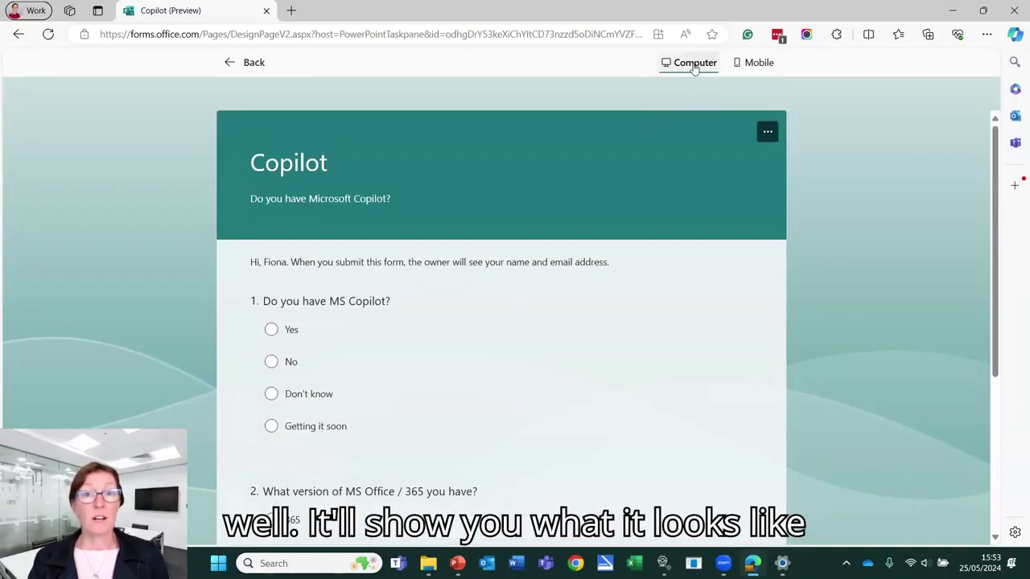
pyautogui.click(750, 62)
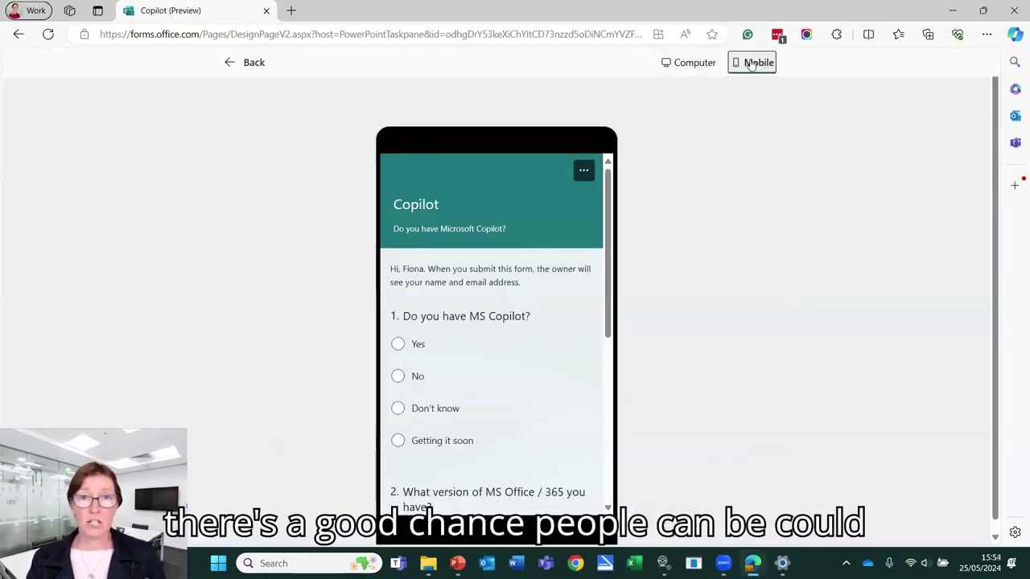
pyautogui.click(690, 63)
pyautogui.click(246, 62)
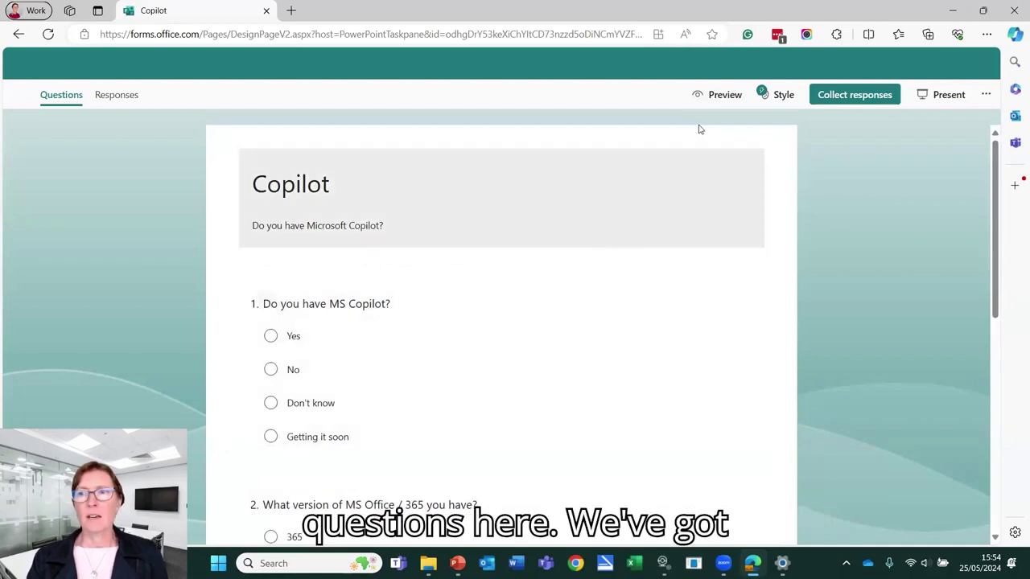
# Step: Apply the desk-and-stationery photo theme to the form, then close the Style pane
pyautogui.click(783, 96)
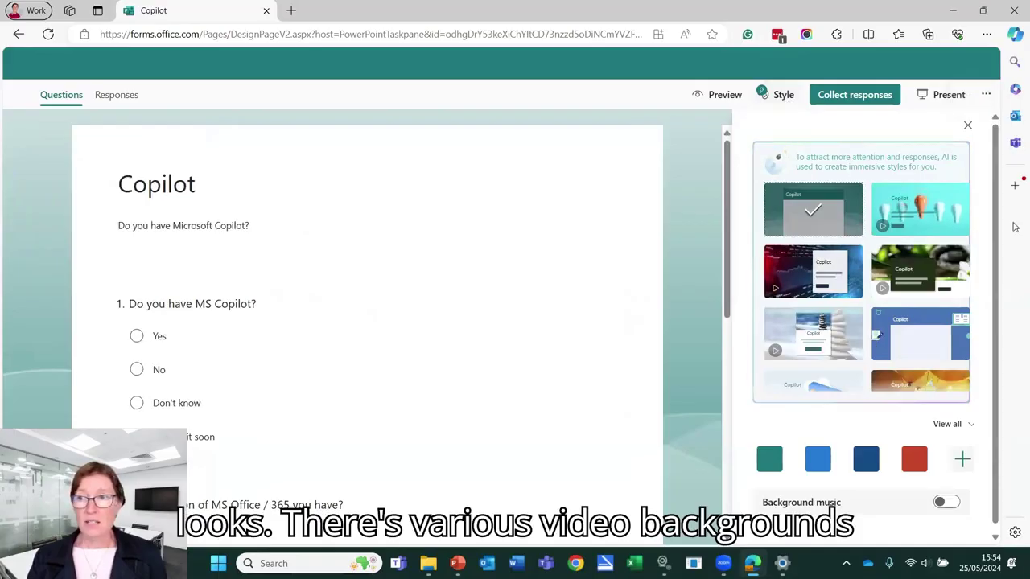
pyautogui.scroll(-1, 952, 416)
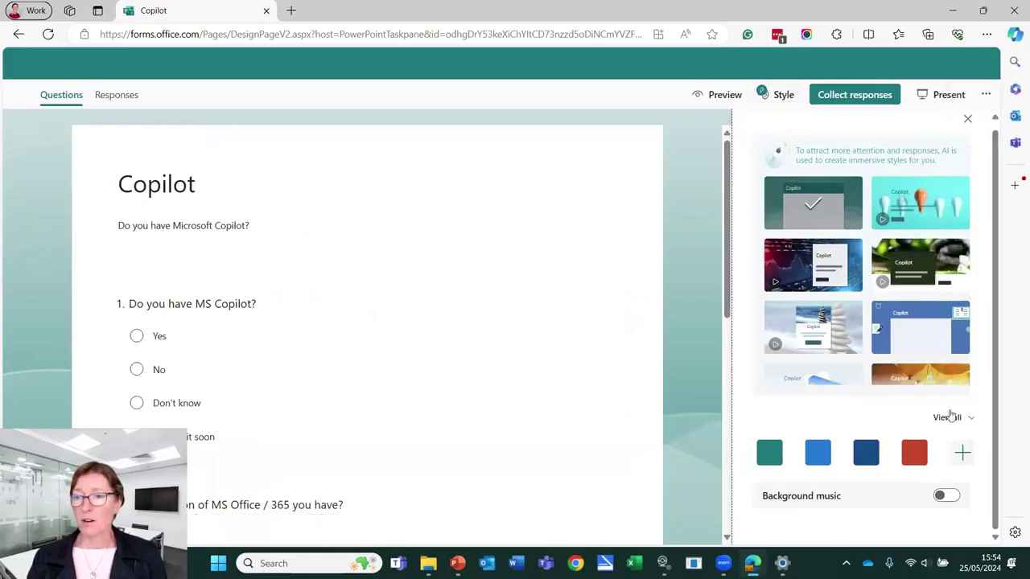
pyautogui.click(944, 417)
pyautogui.scroll(-1, 912, 352)
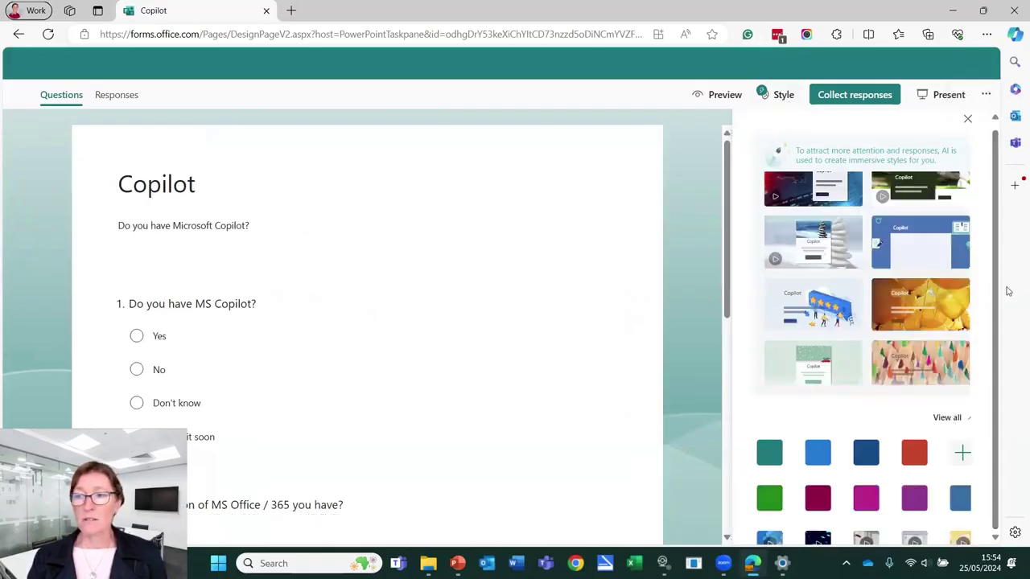
pyautogui.scroll(-2, 1007, 292)
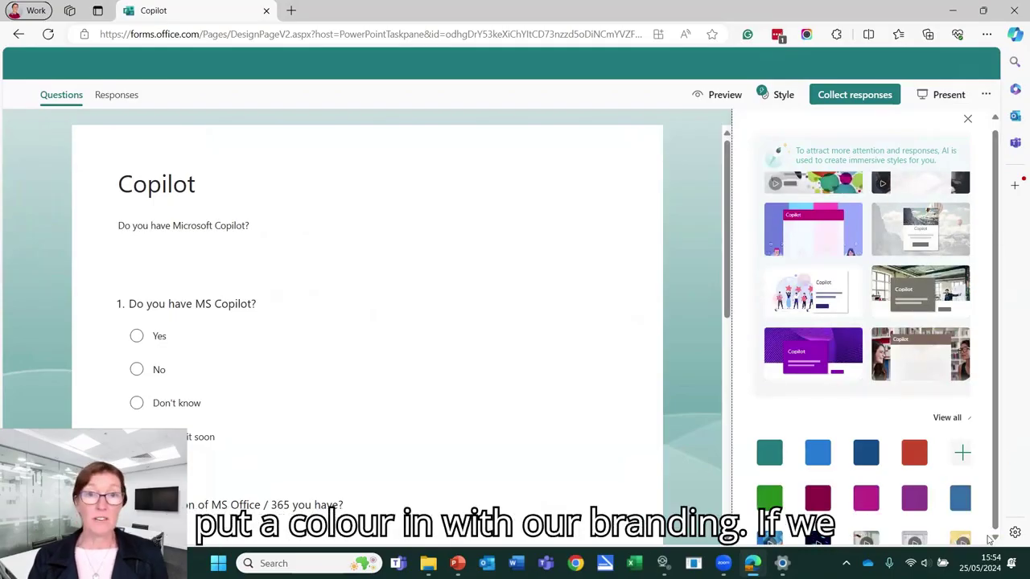
pyautogui.click(962, 453)
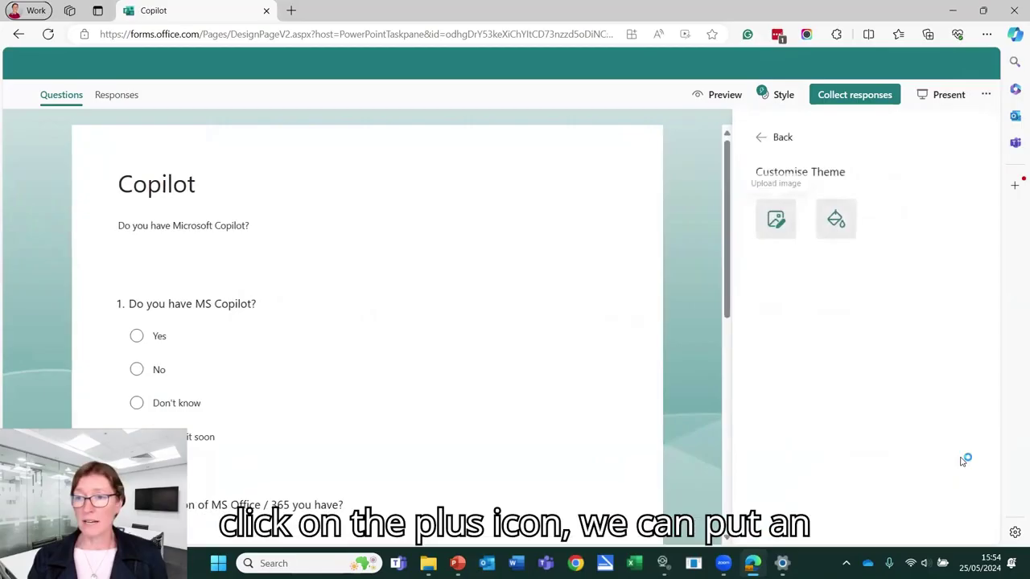
pyautogui.click(836, 222)
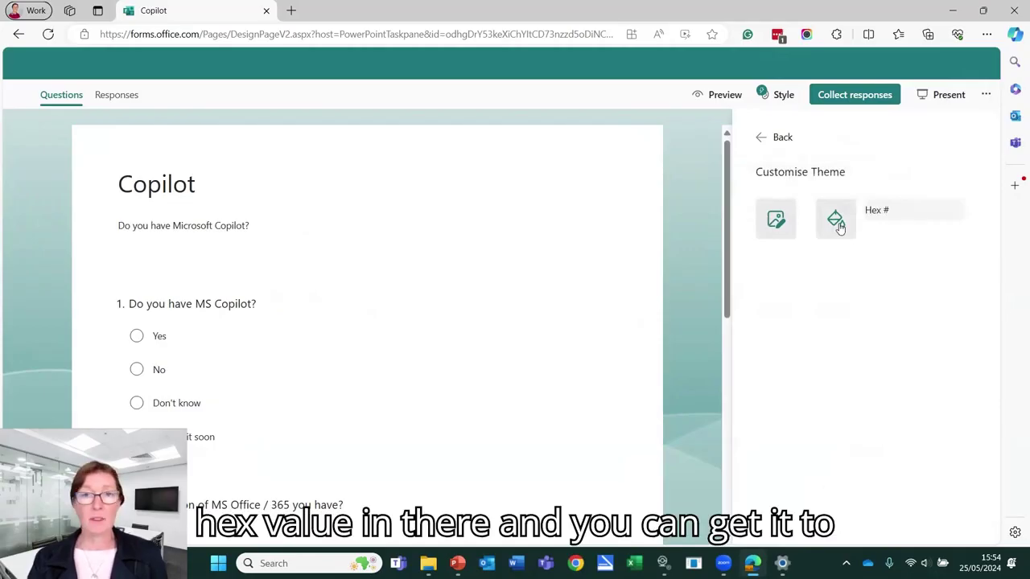
pyautogui.click(761, 137)
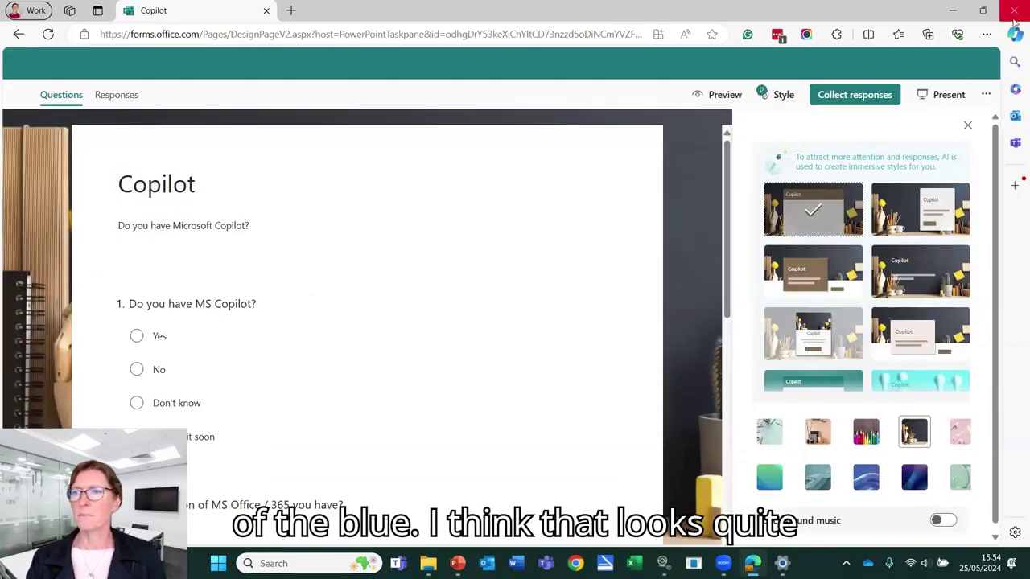
pyautogui.click(967, 126)
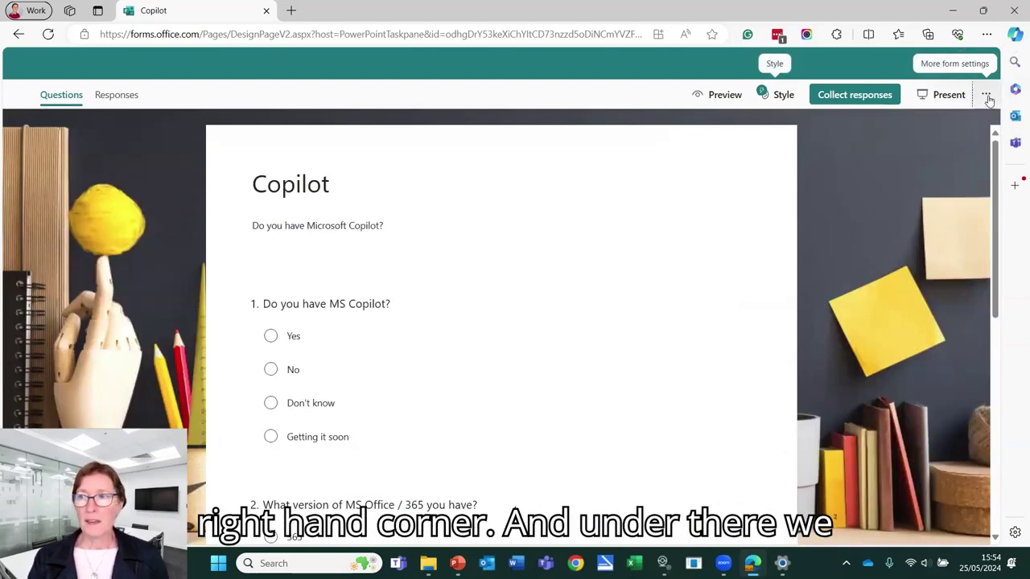
# Step: In form Settings, allow anyone to respond without signing in
pyautogui.click(987, 97)
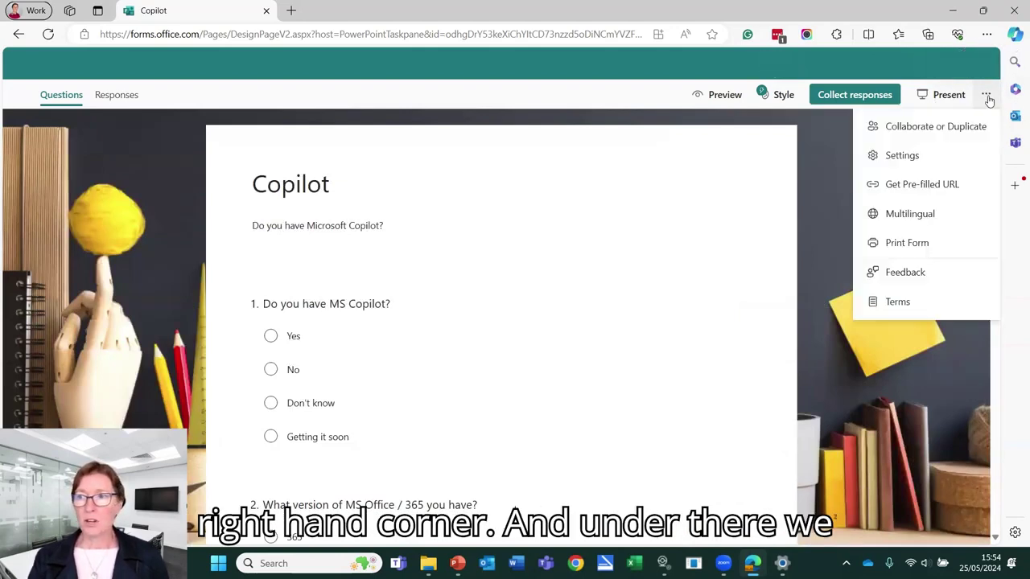
pyautogui.click(901, 156)
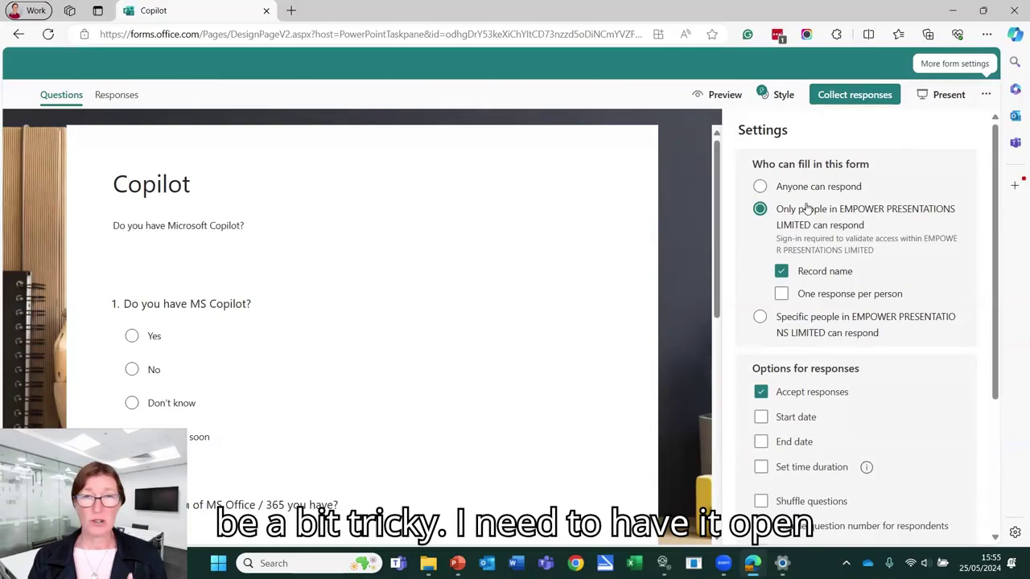
pyautogui.click(760, 187)
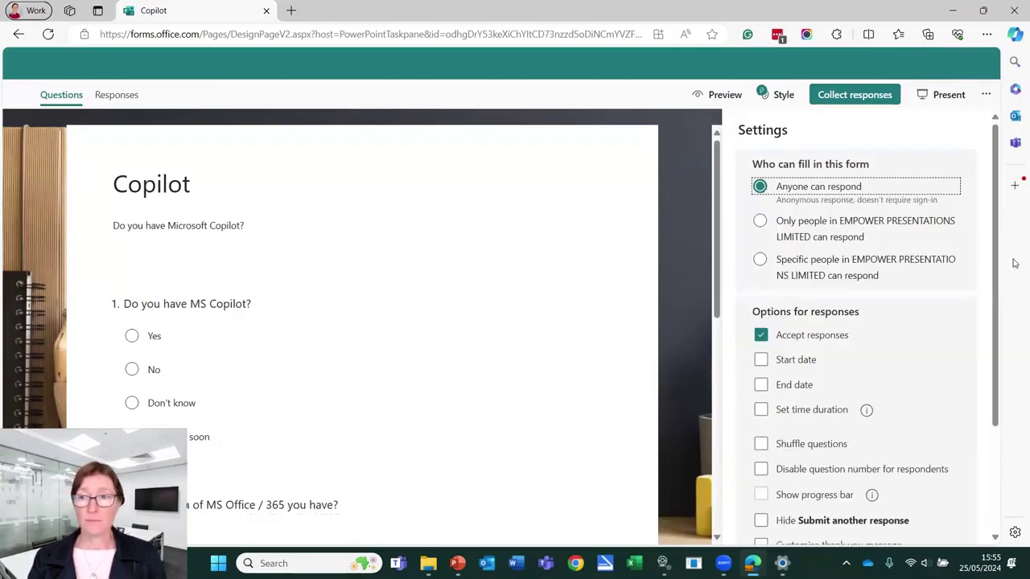
pyautogui.scroll(-2, 792, 187)
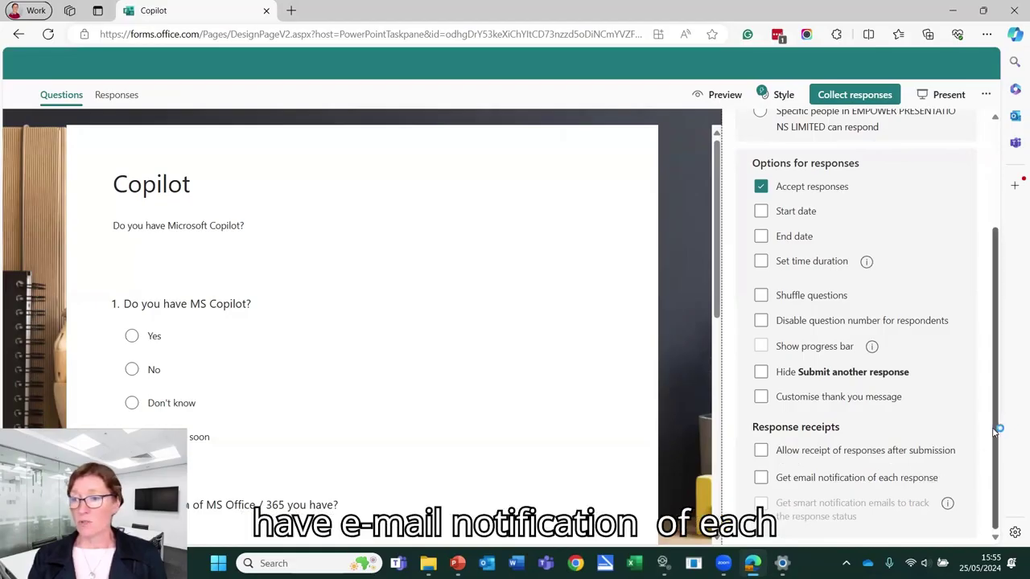
pyautogui.moveTo(995, 432); pyautogui.dragTo(1005, 268)
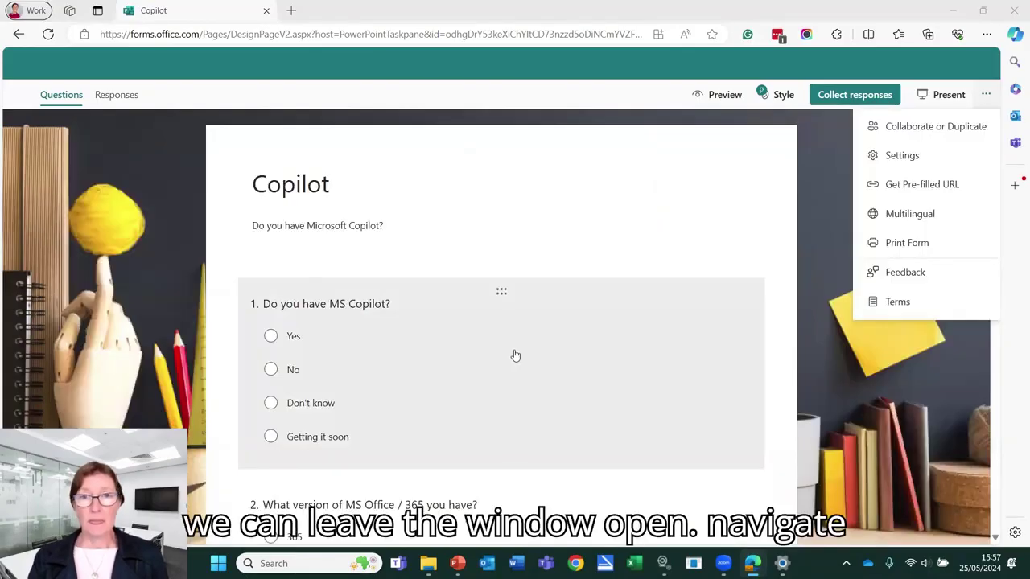
# Step: In PowerPoint, present the inserted form for interactive meetings, then select the Licensing History slide
pyautogui.moveTo(457, 563)
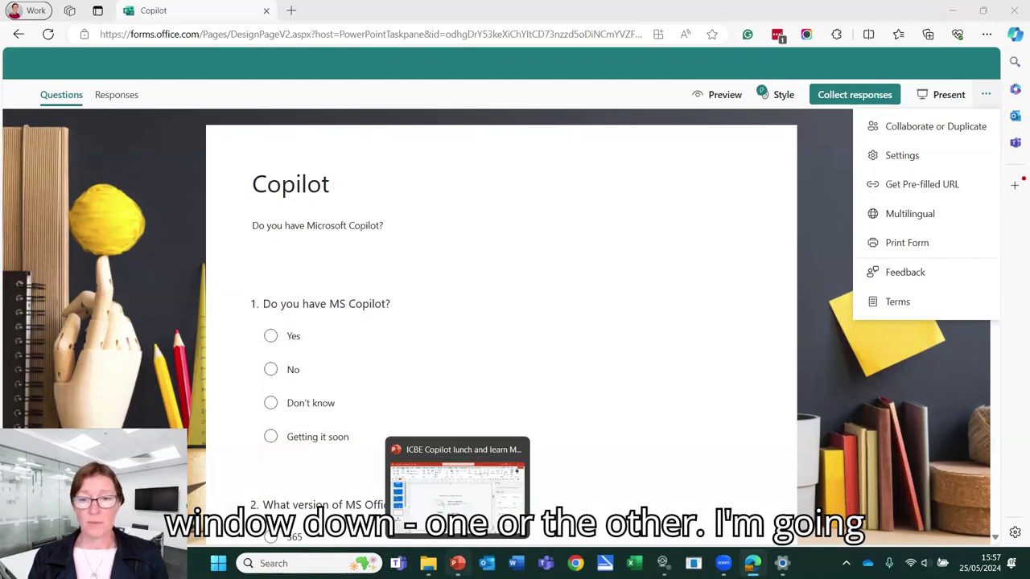
pyautogui.click(457, 491)
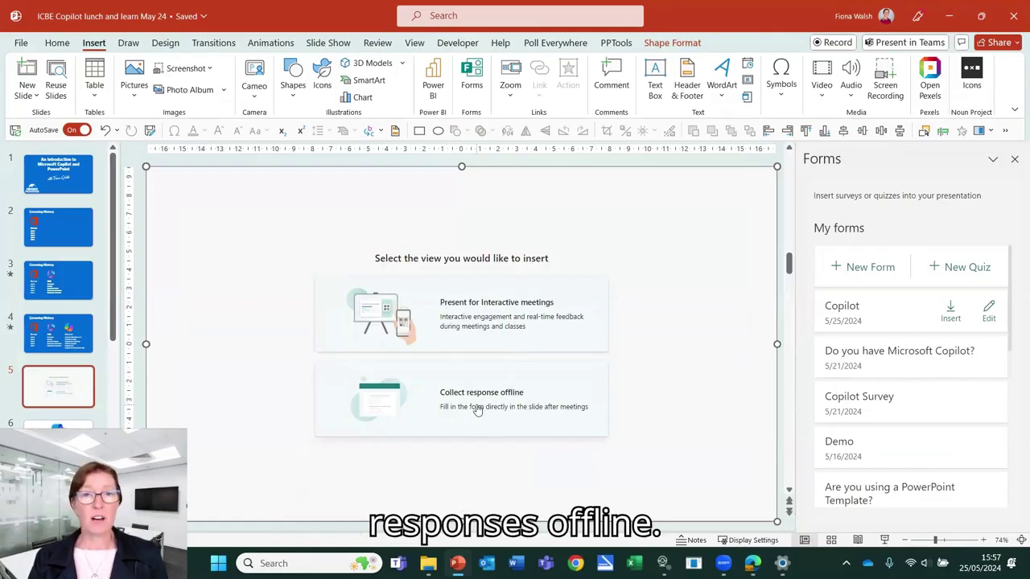
pyautogui.click(463, 321)
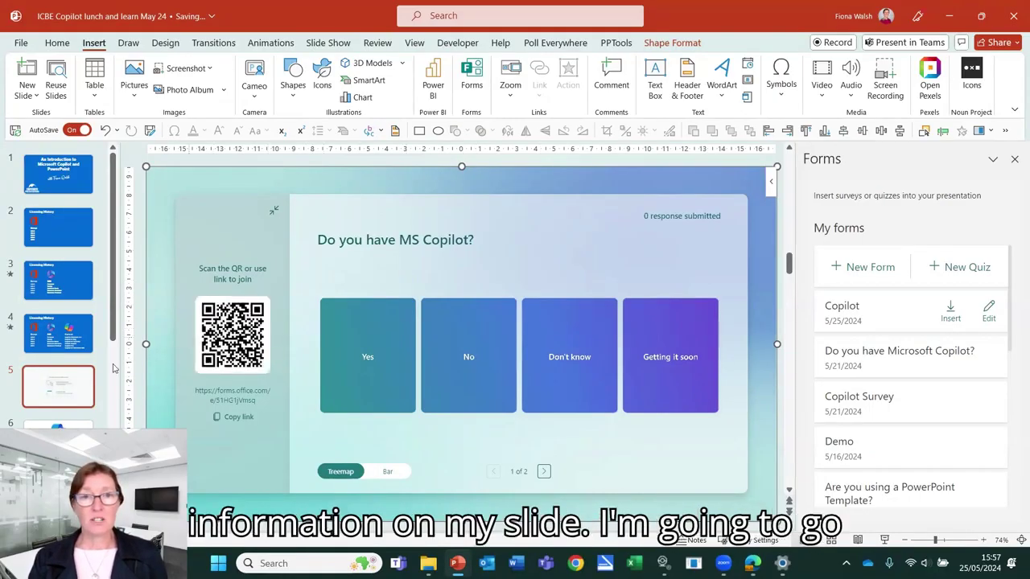
pyautogui.click(66, 336)
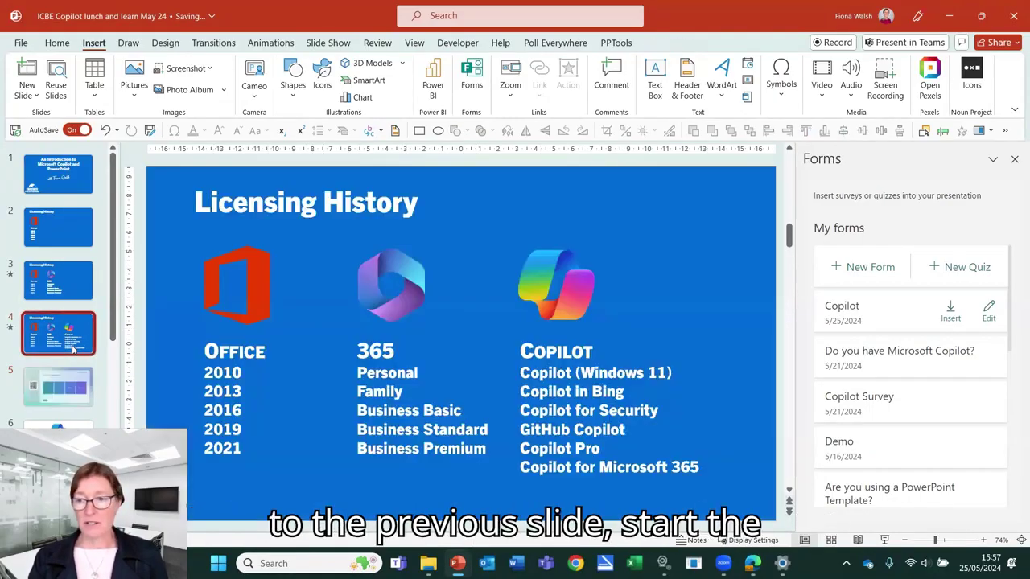
# Step: Start the slide show from the current slide to watch the poll's live responses
pyautogui.click(884, 540)
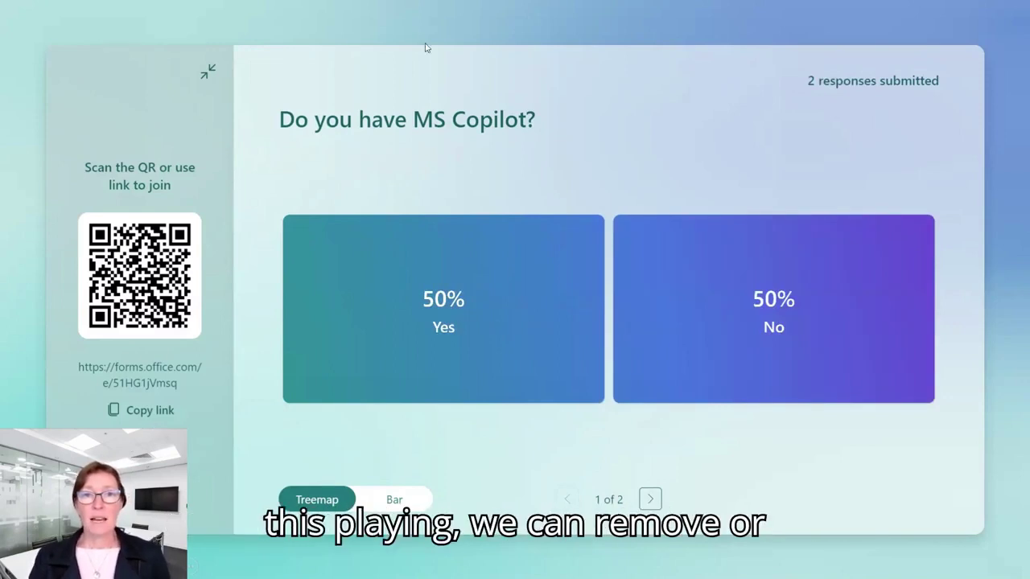
# Step: Review both questions' results, toggling the QR panel and switching between bar and treemap charts
pyautogui.click(208, 71)
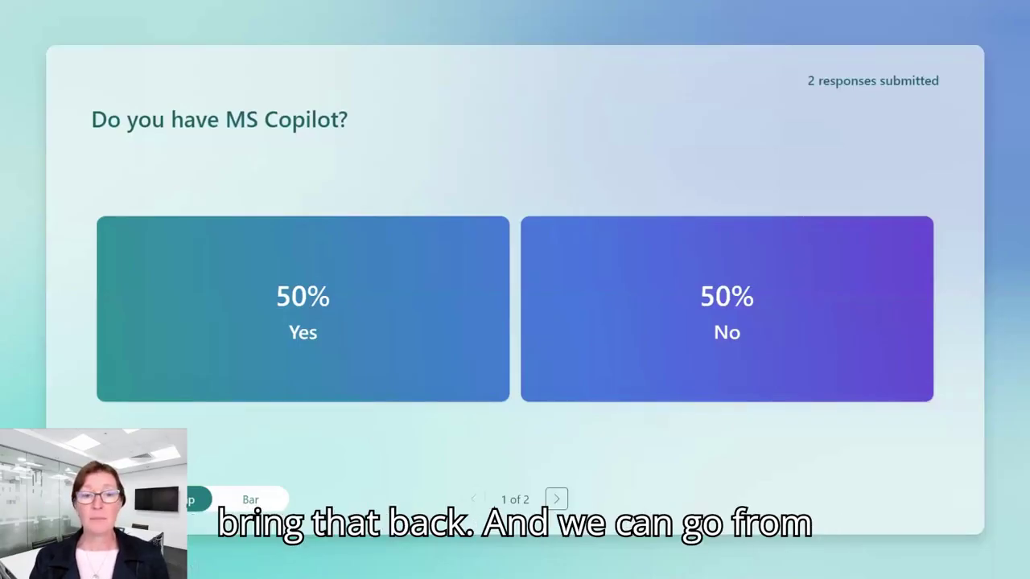
pyautogui.click(246, 483)
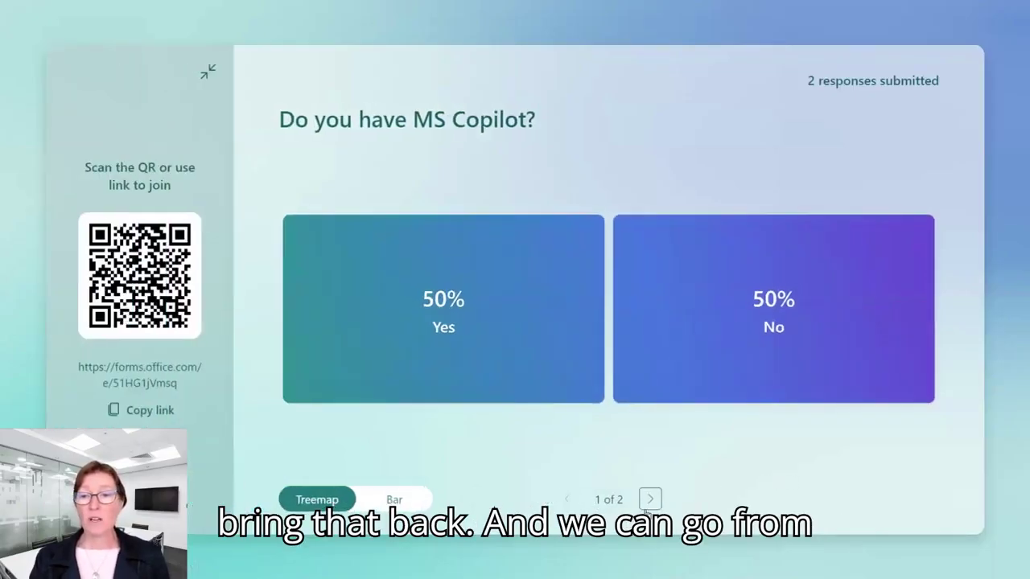
pyautogui.click(650, 500)
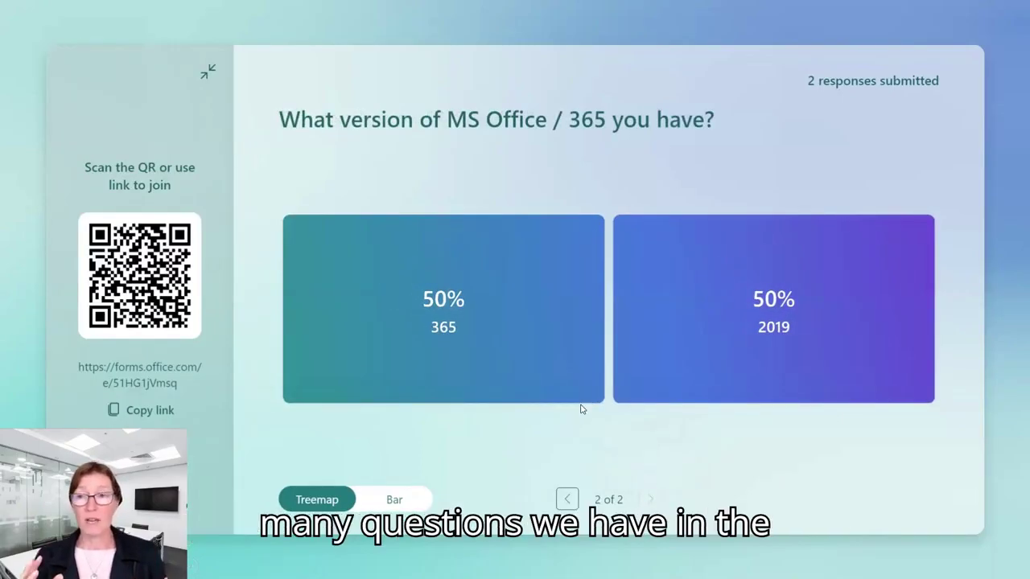
pyautogui.click(394, 500)
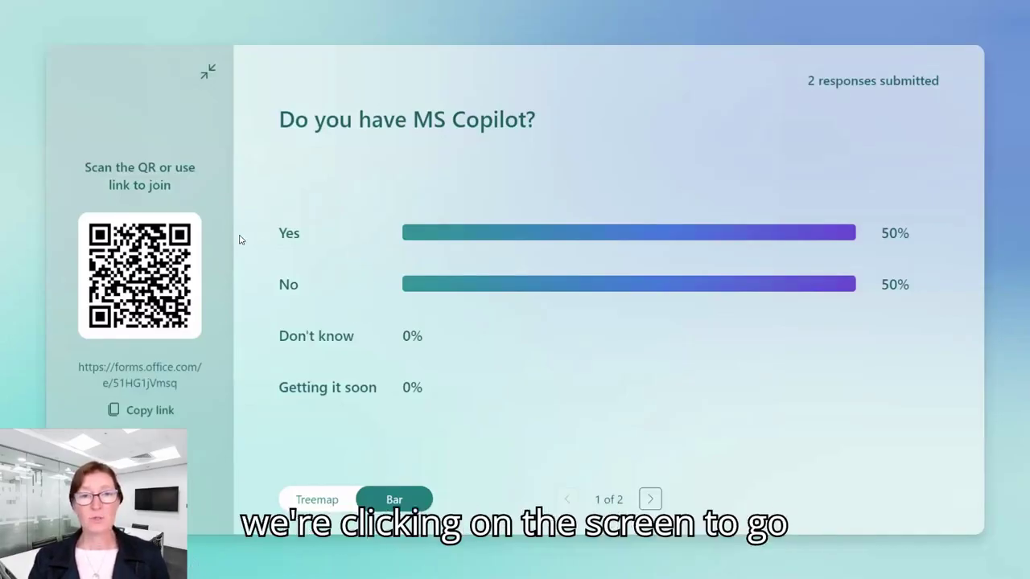
pyautogui.click(211, 70)
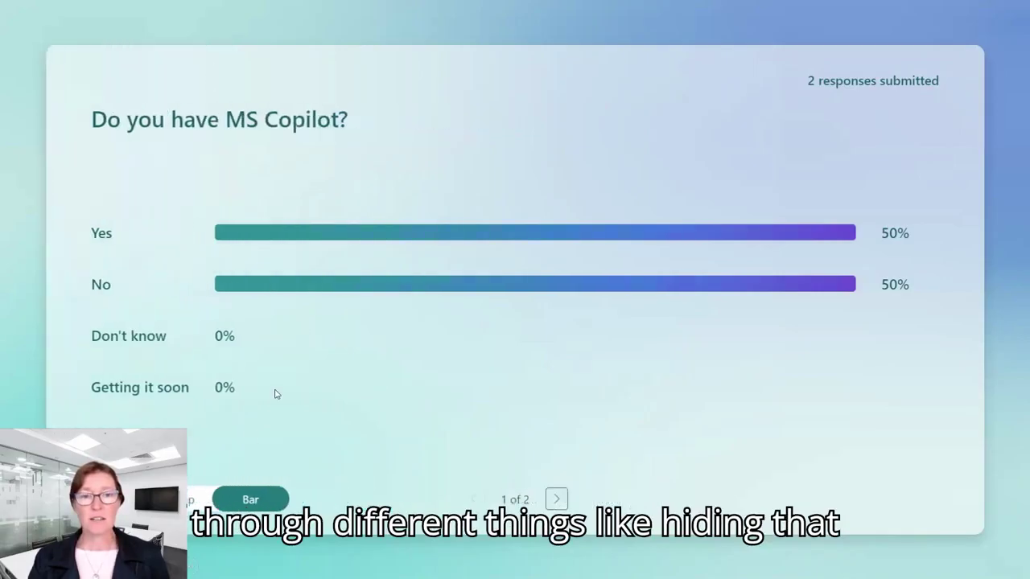
pyautogui.click(197, 499)
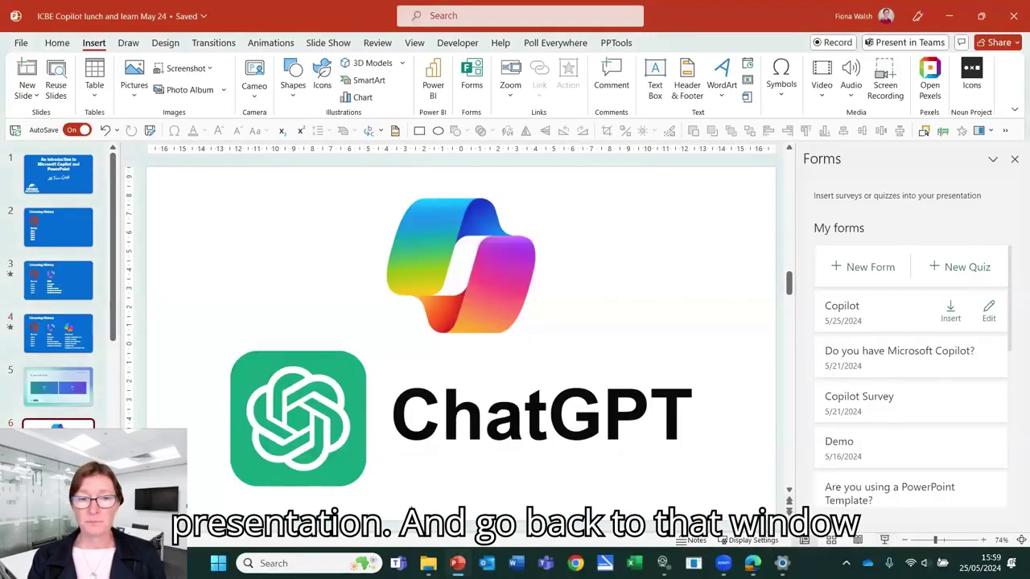
# Step: Return to slide 5's live poll results, then switch to the Edge browser
pyautogui.press('Up')
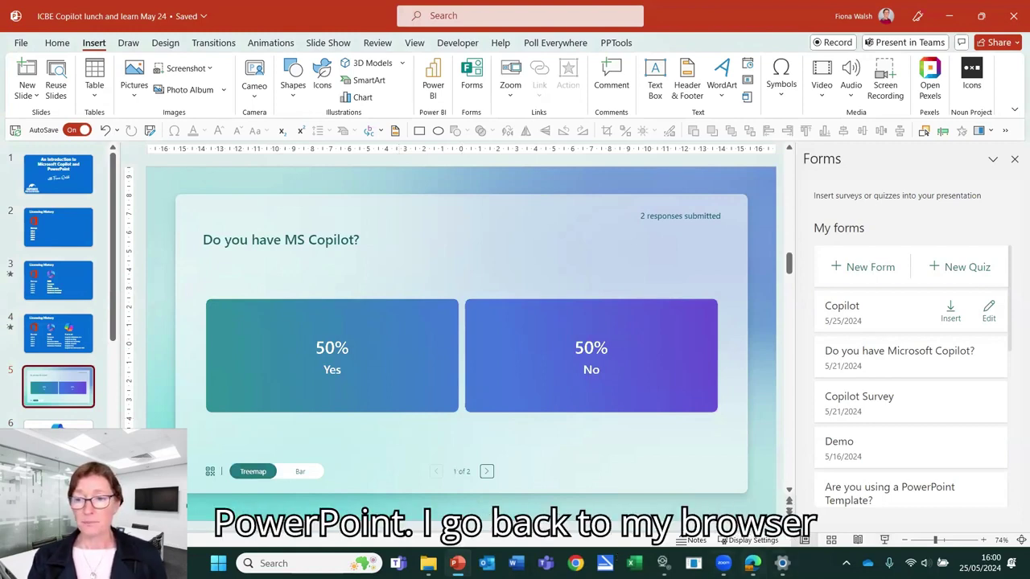
pyautogui.click(750, 563)
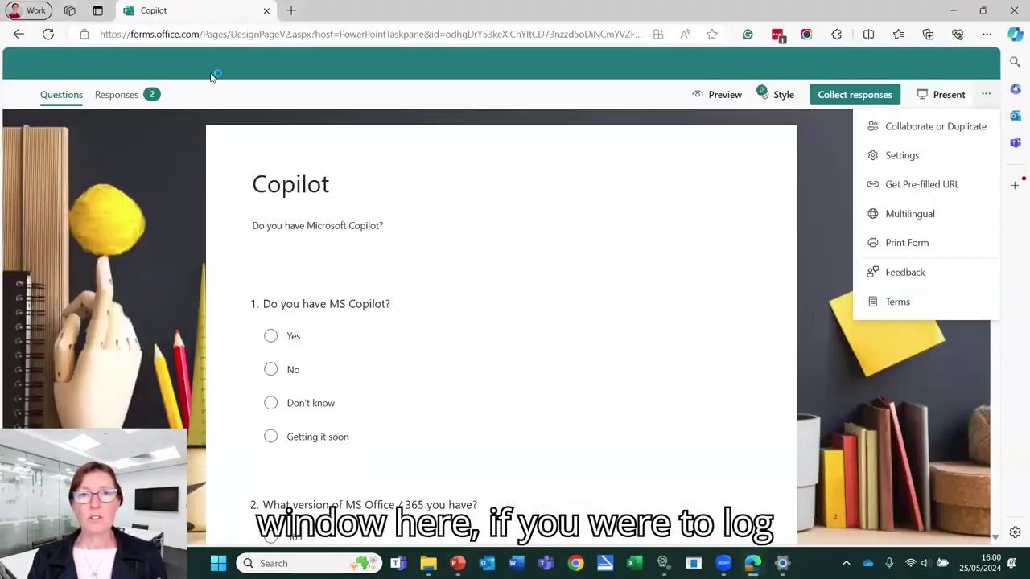
# Step: In a new tab, go from Microsoft 365 Home to Apps and find the Productivity category
pyautogui.click(291, 11)
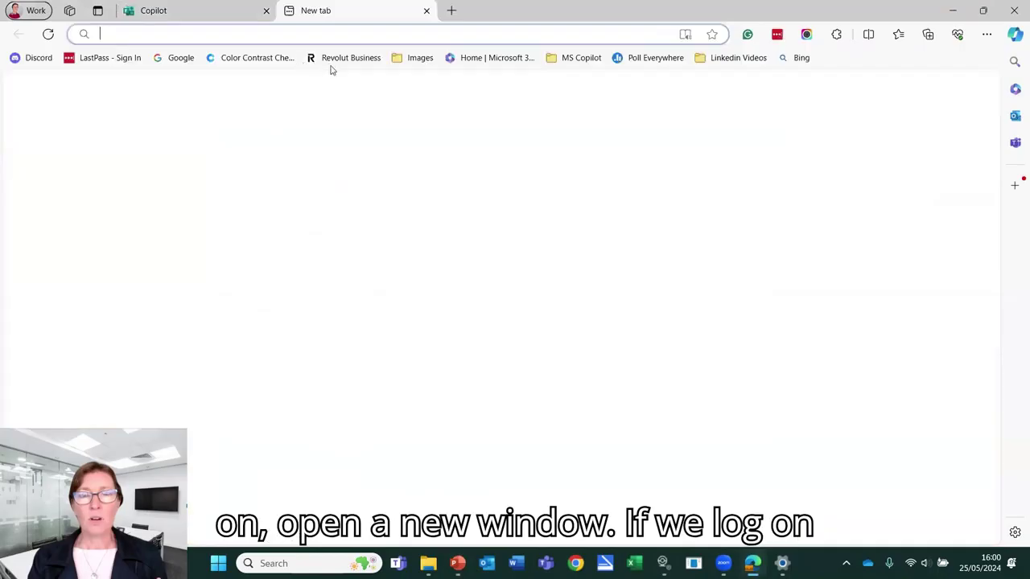
pyautogui.click(488, 58)
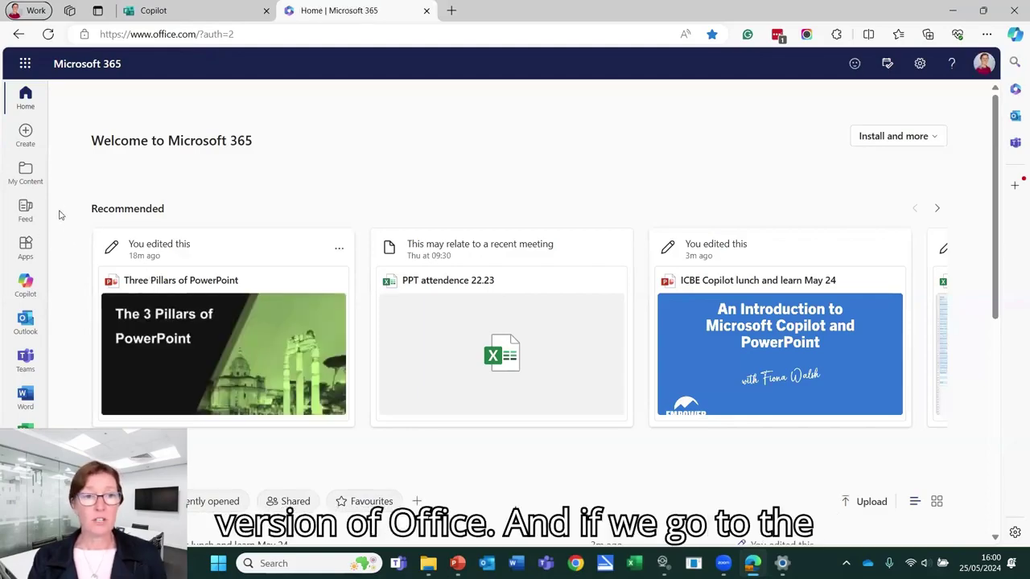
pyautogui.click(26, 248)
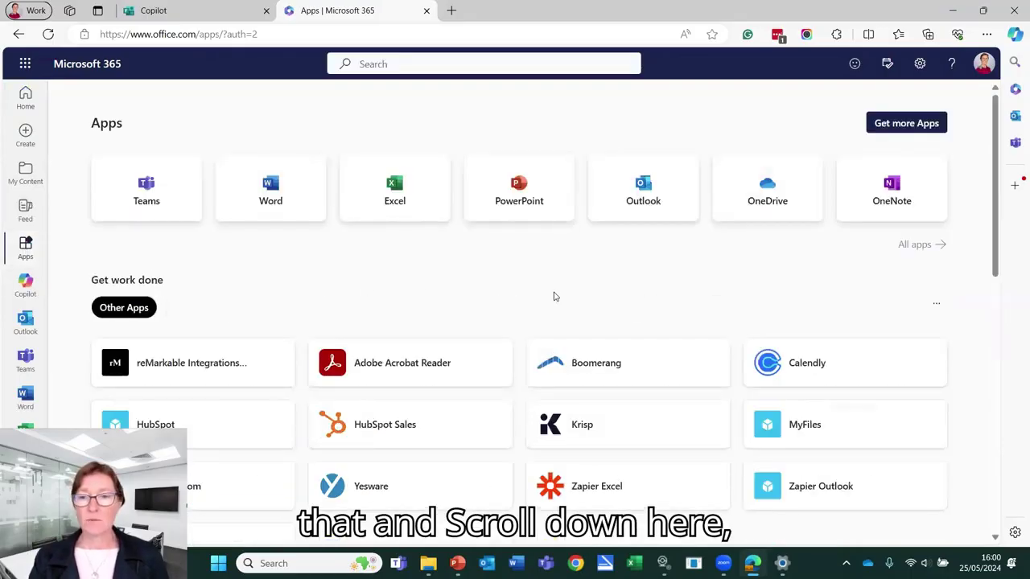
pyautogui.scroll(-3, 552, 294)
pyautogui.scroll(-3, 555, 293)
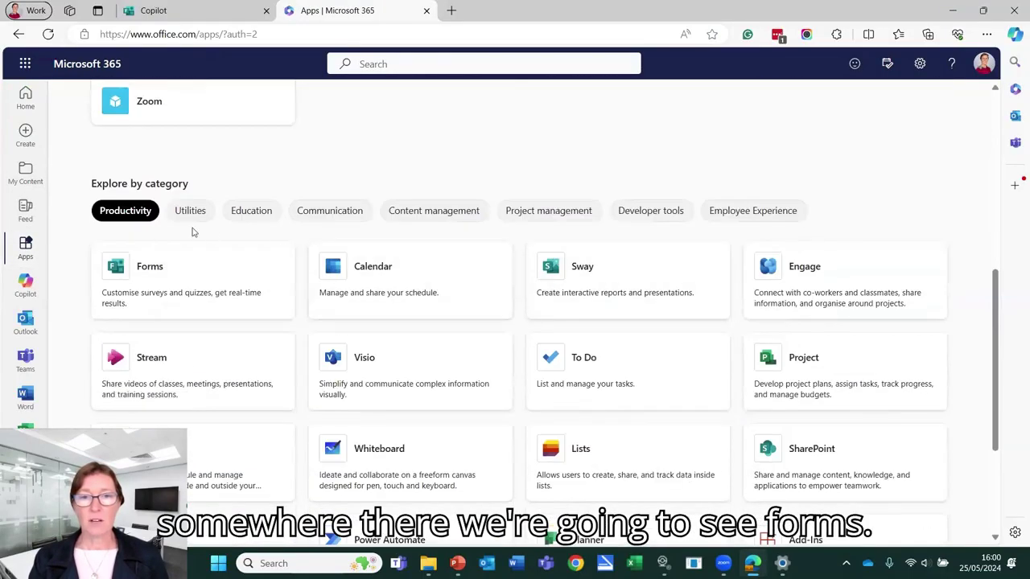
# Step: Launch the Forms app and scroll to the recent forms list showing Copilot
pyautogui.click(135, 278)
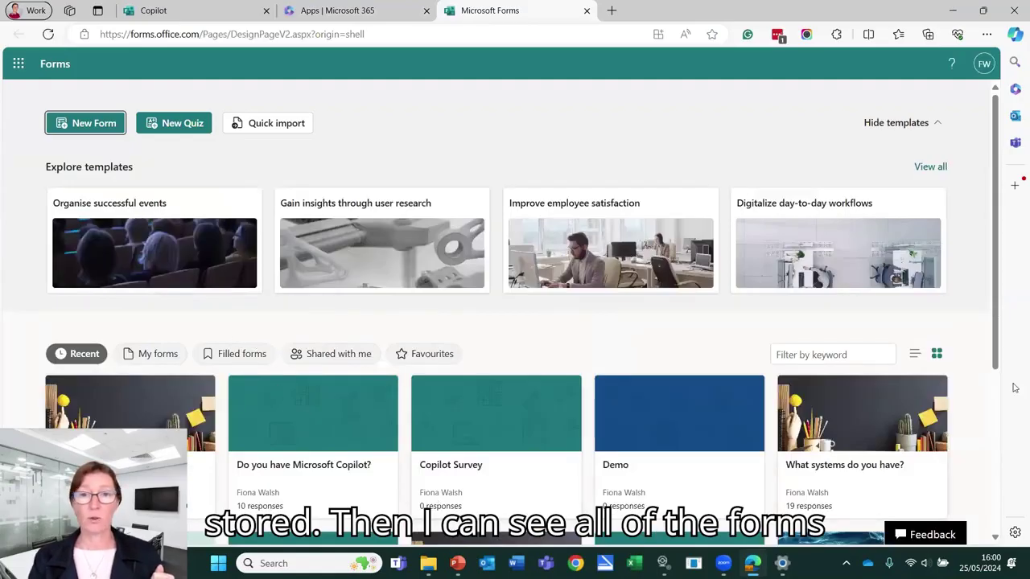
pyautogui.scroll(-3, 1004, 359)
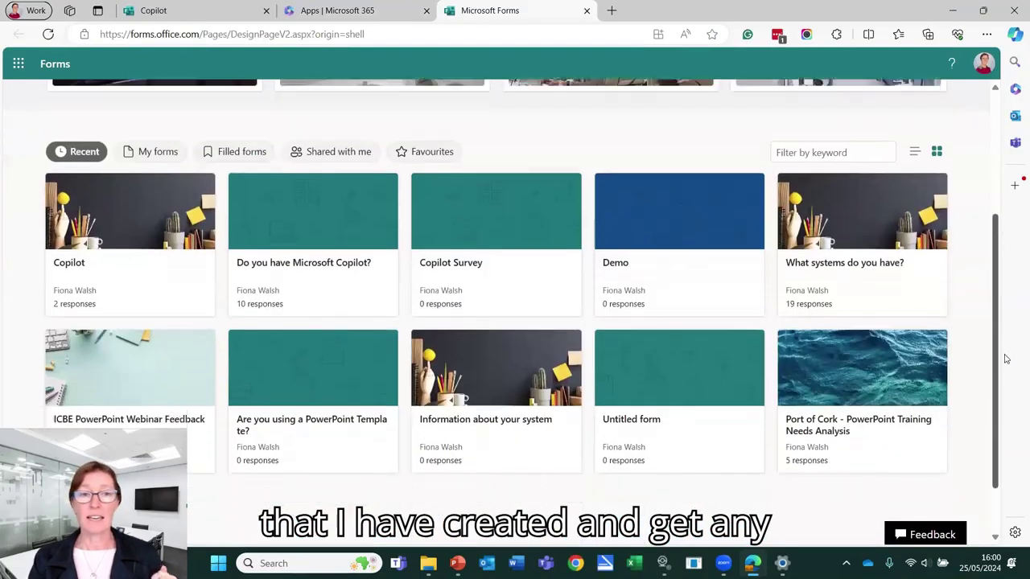